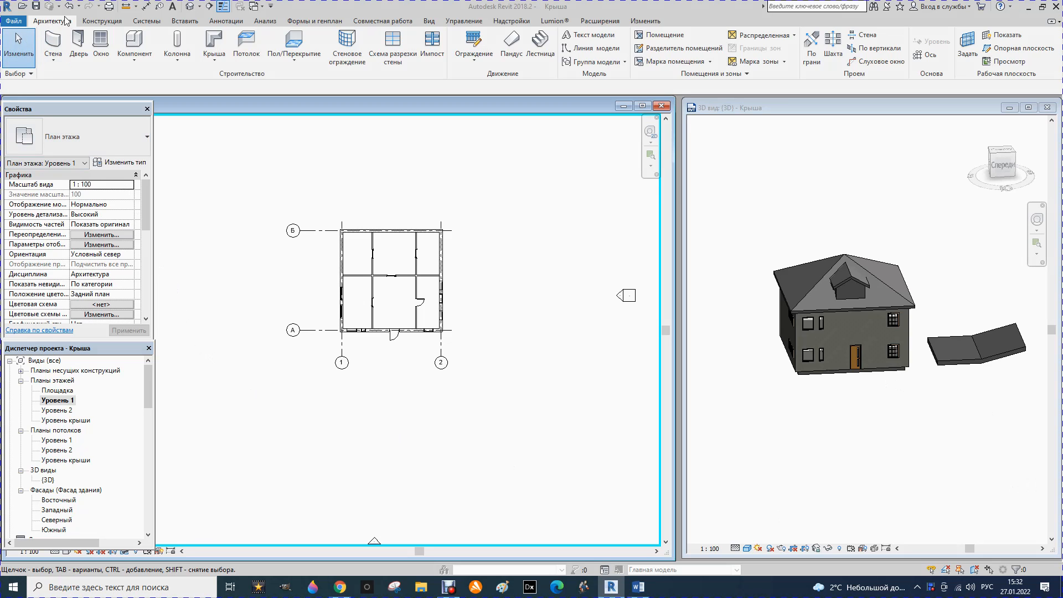
# Create a straight railing of type Труба 900 мм, about 4700 mm long, in front of the house near axis 2 on Уровень 1
pyautogui.click(474, 63)
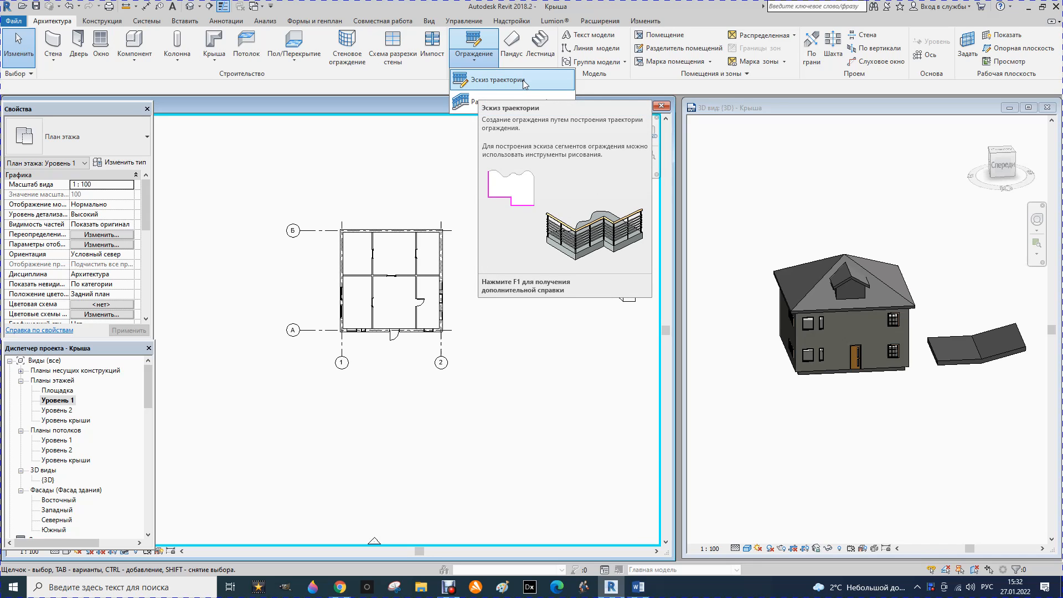
pyautogui.click(501, 80)
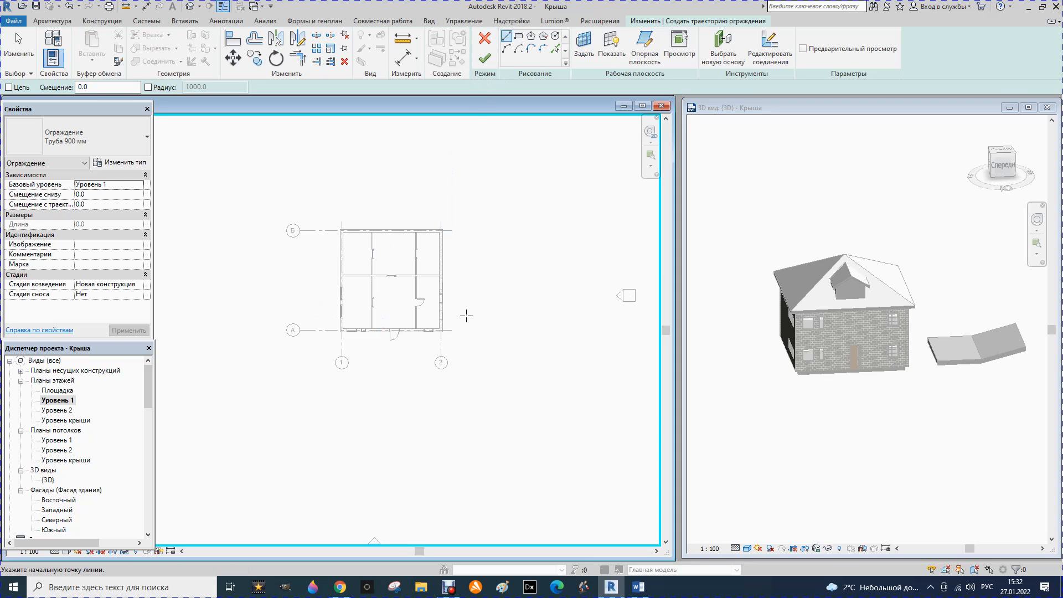
pyautogui.scroll(-2, 425, 216)
pyautogui.scroll(2, 396, 391)
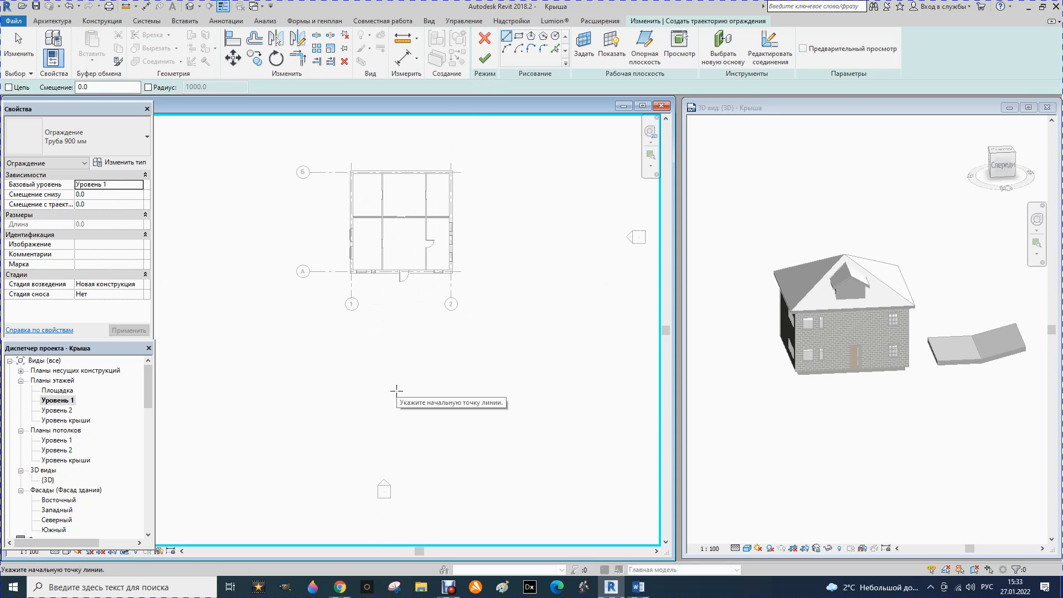
pyautogui.click(147, 141)
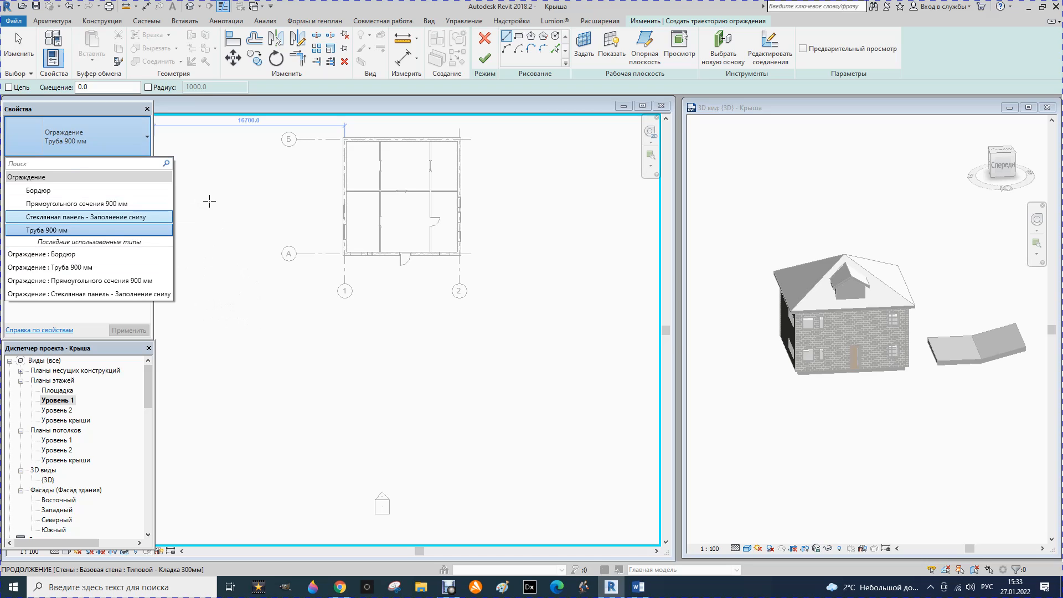
pyautogui.click(435, 322)
pyautogui.click(435, 321)
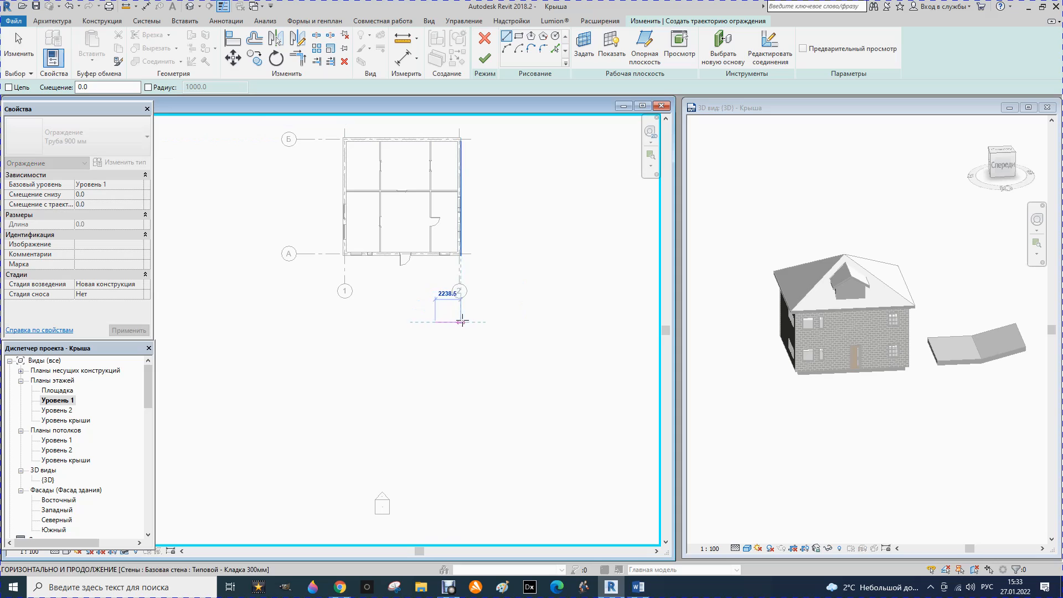
pyautogui.click(488, 321)
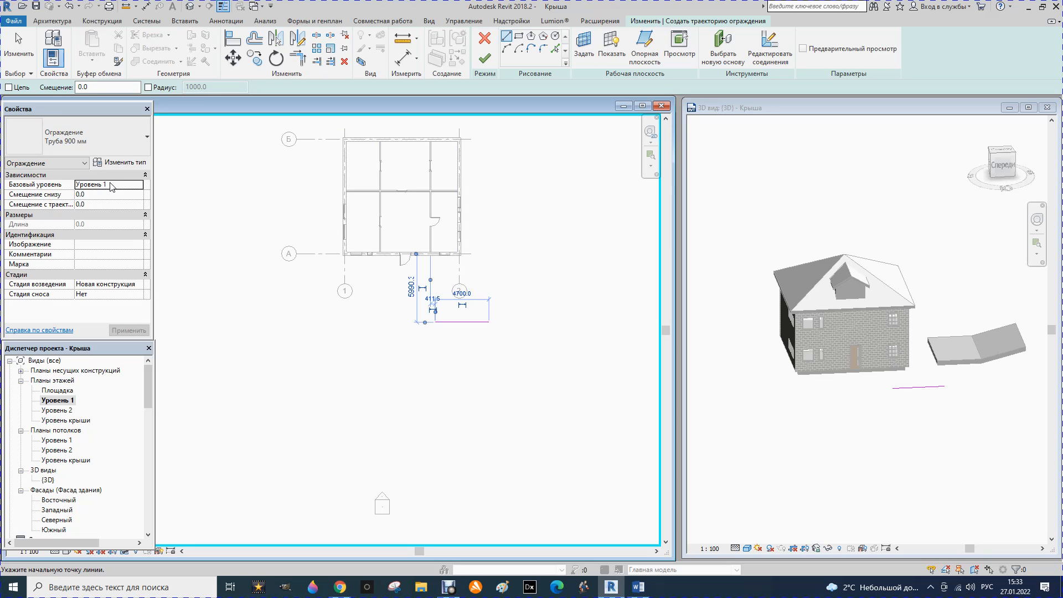
pyautogui.click(485, 58)
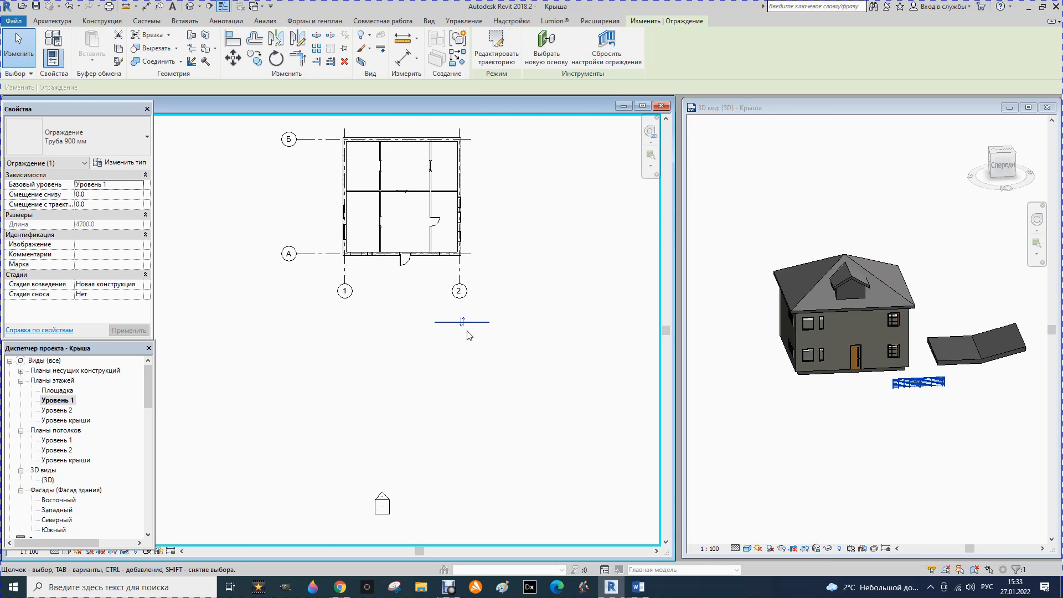
# Examine the straight pipe railing up close in the plan and the 3D view
pyautogui.scroll(5, 468, 334)
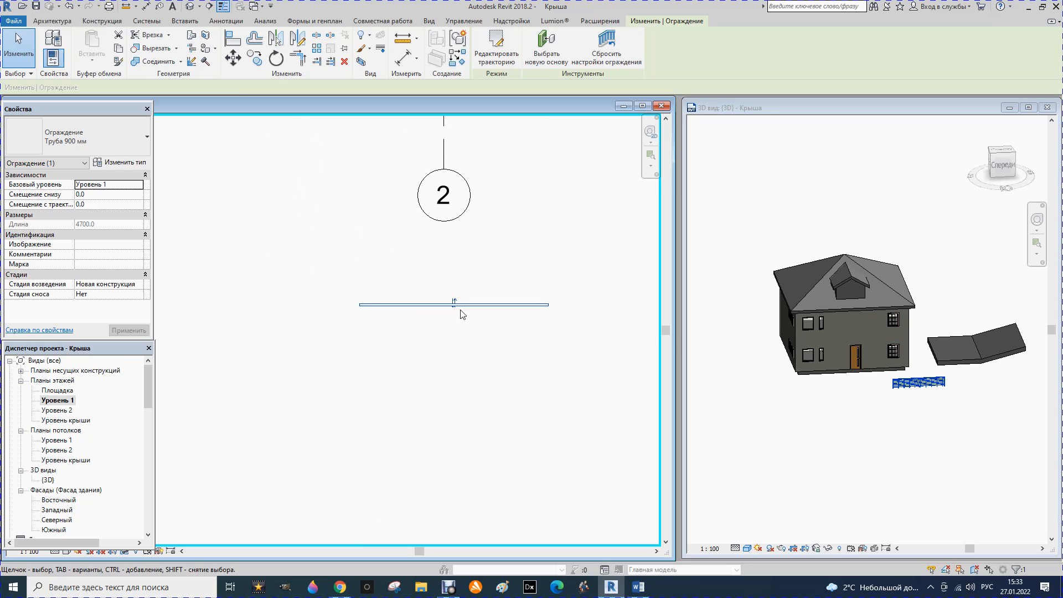
pyautogui.scroll(6, 927, 405)
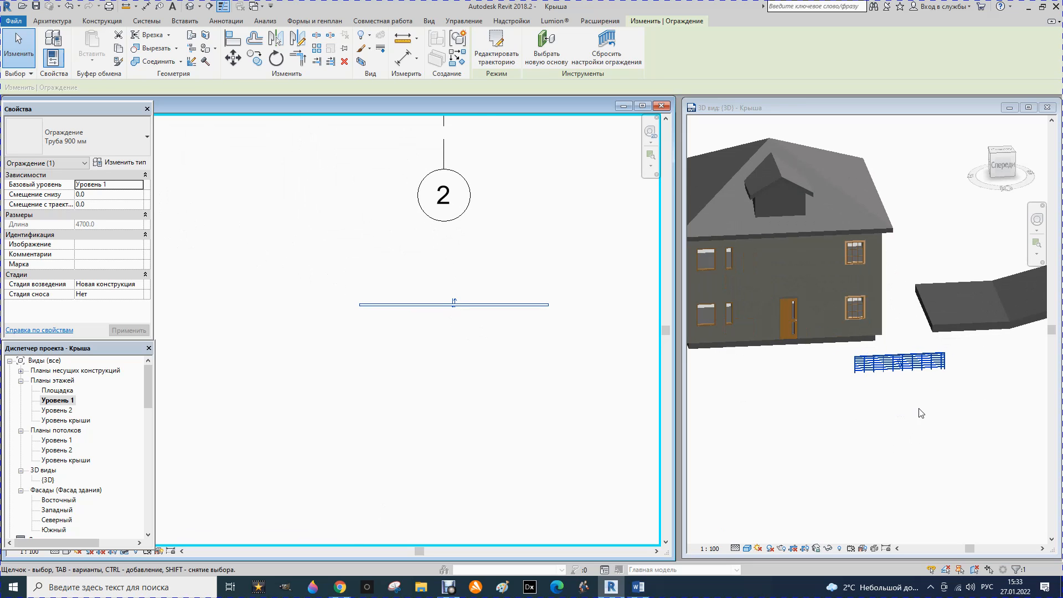
pyautogui.doubleClick(845, 371)
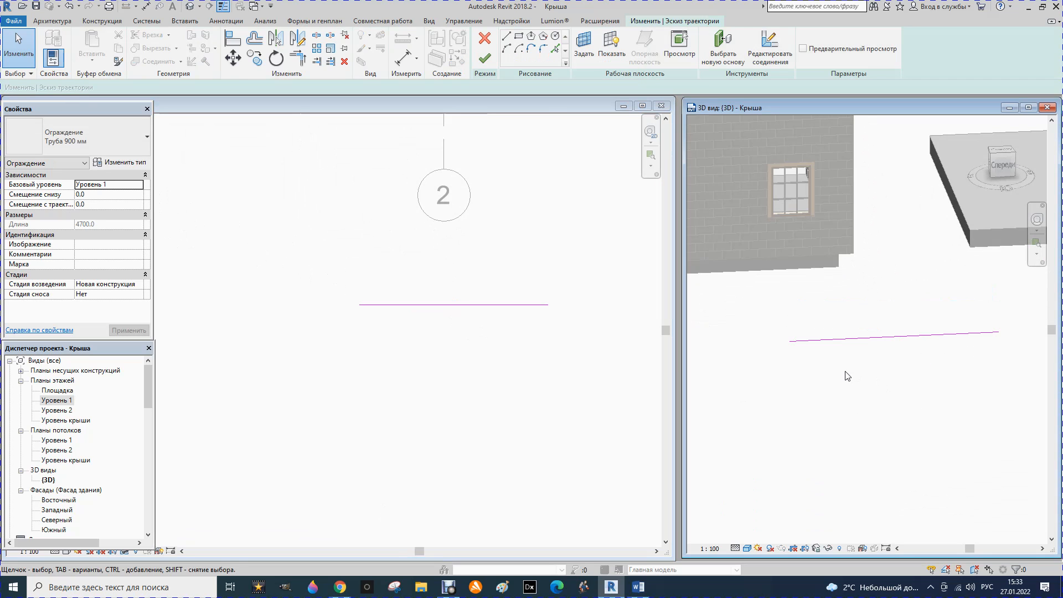
pyautogui.click(484, 58)
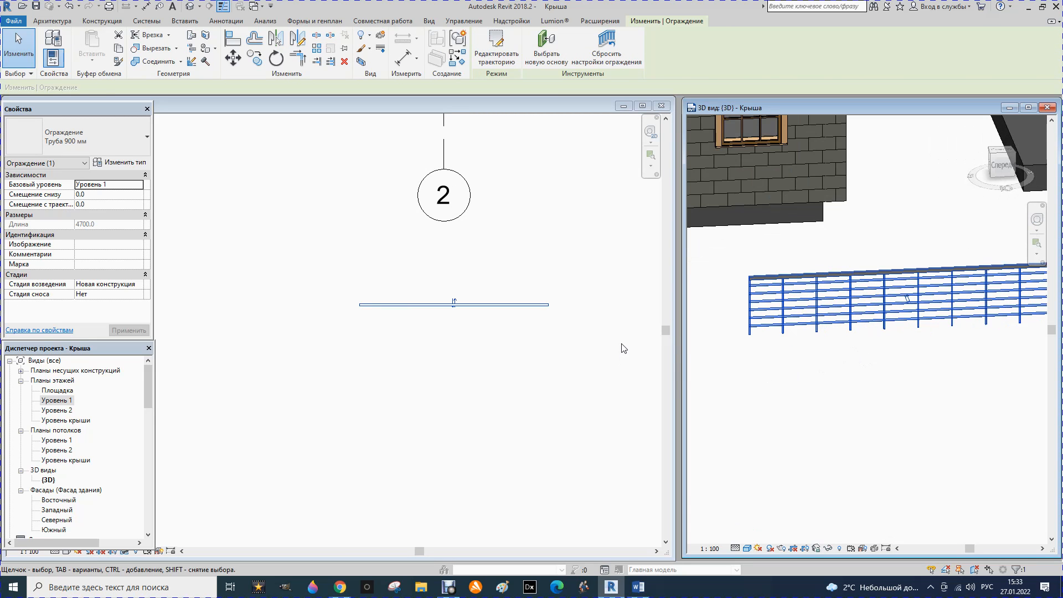
pyautogui.scroll(2, 771, 372)
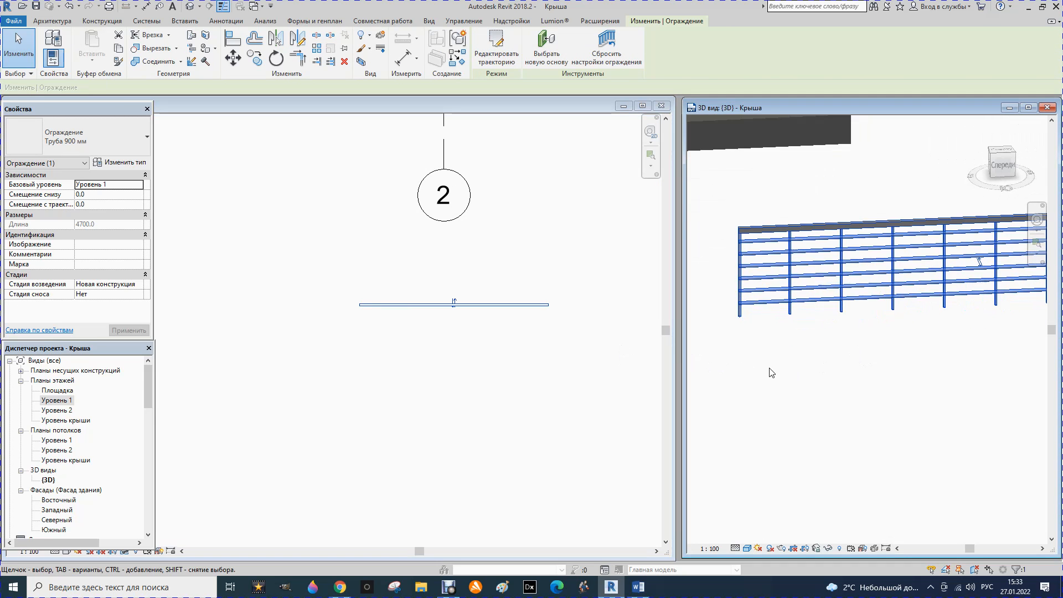
pyautogui.scroll(1, 753, 337)
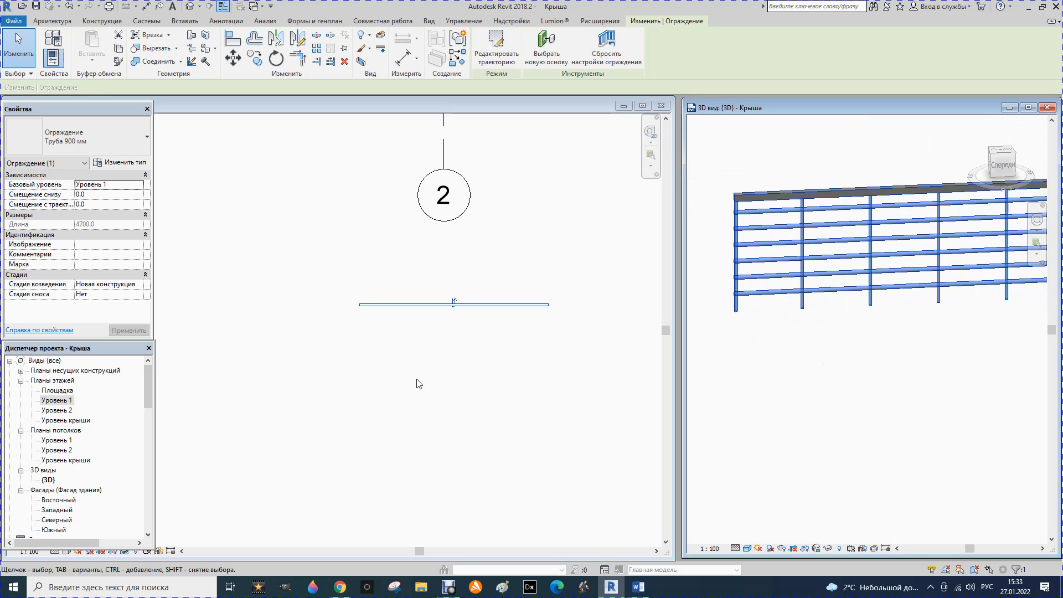
pyautogui.scroll(-3, 313, 294)
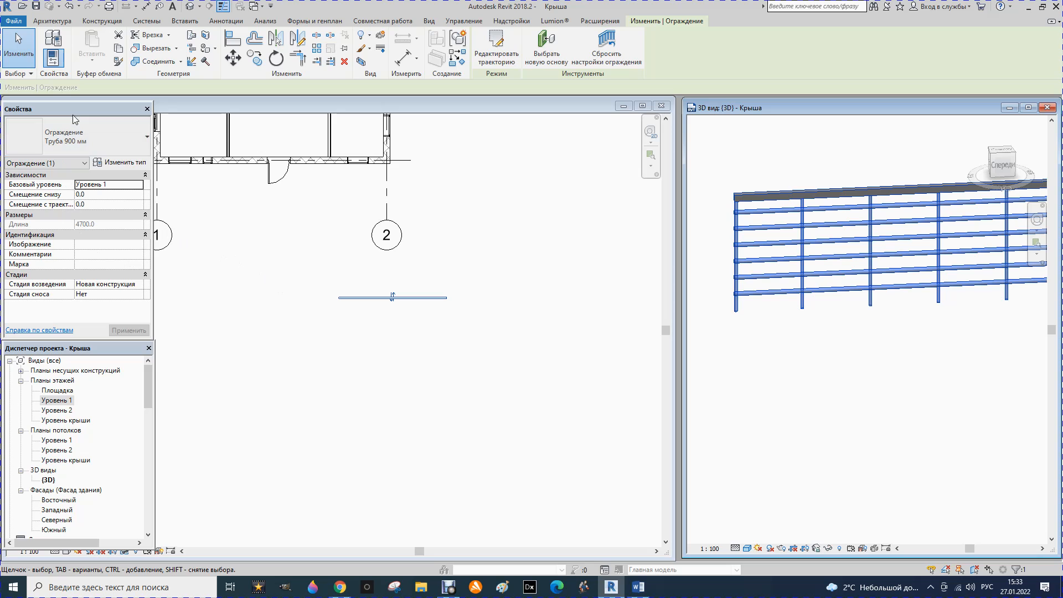
# Create an arc-shaped railing of type Прямоугольного сечения 900 мм beside the straight one, with a radius of about 2950 mm spanning about 120°
pyautogui.click(69, 25)
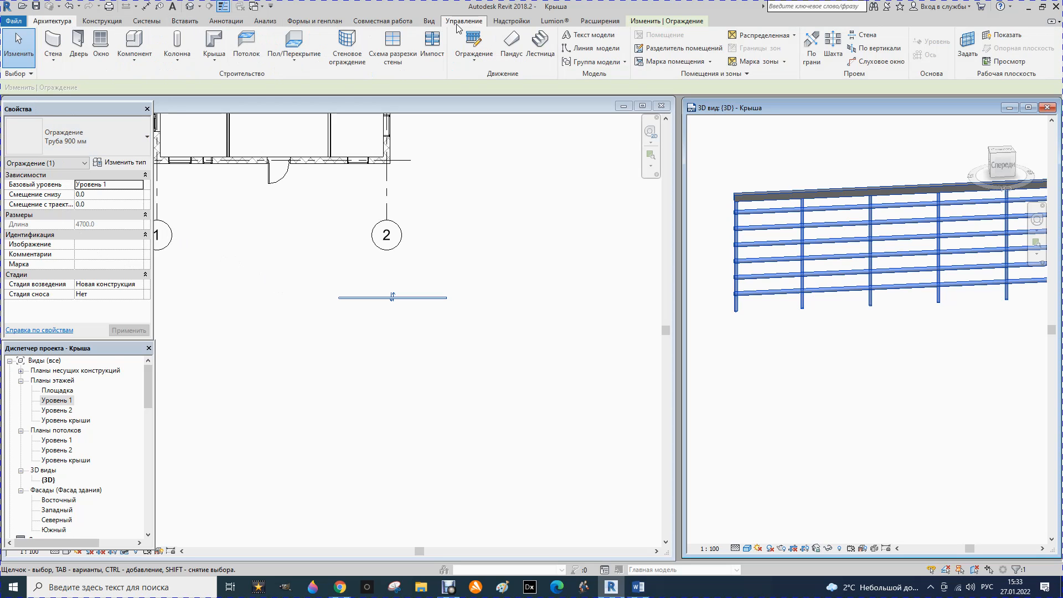
pyautogui.click(480, 64)
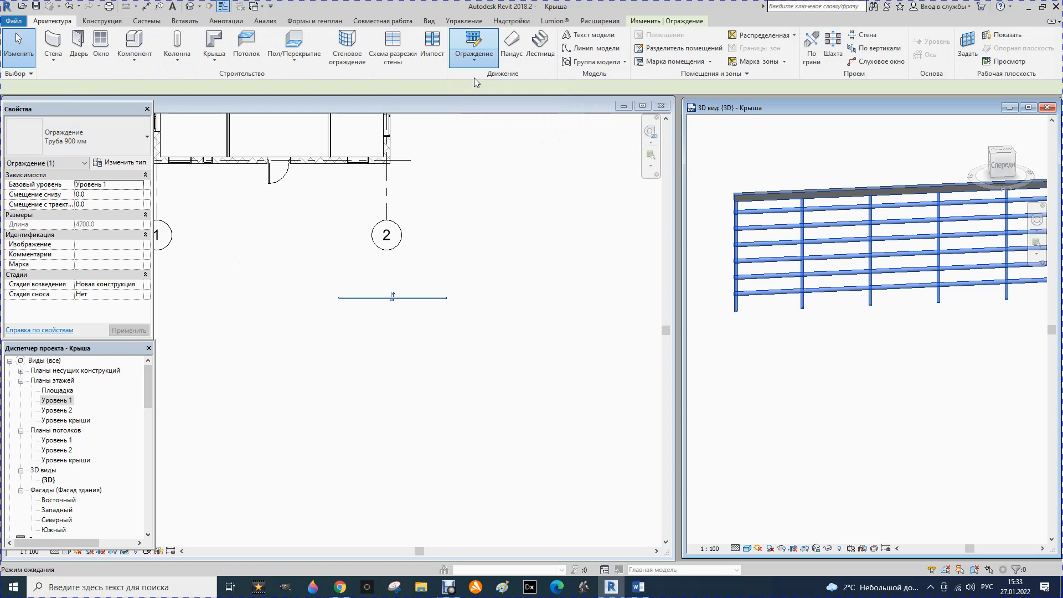
pyautogui.click(474, 78)
pyautogui.click(511, 52)
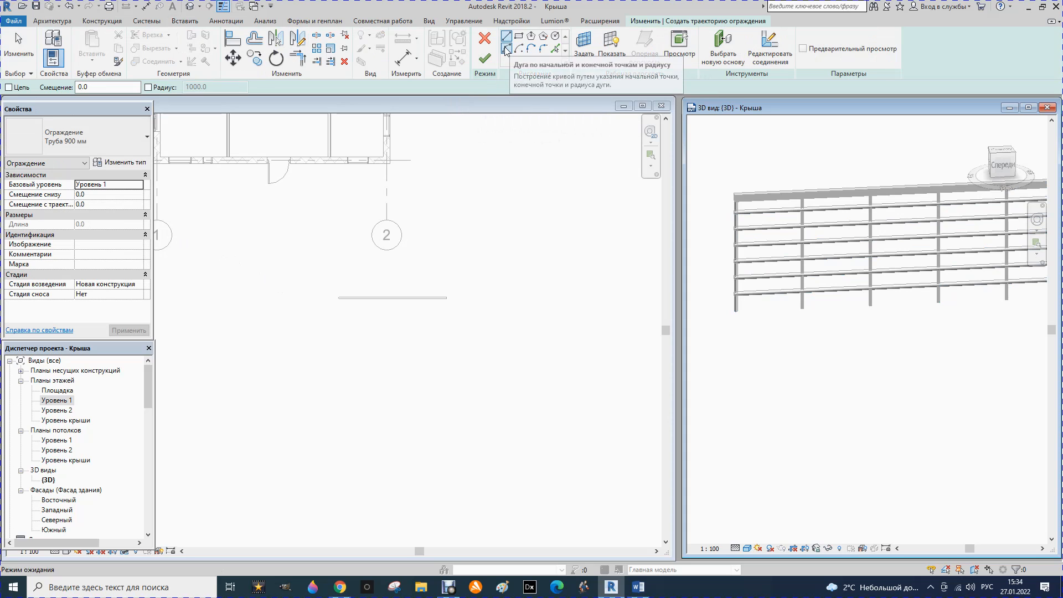
pyautogui.click(149, 147)
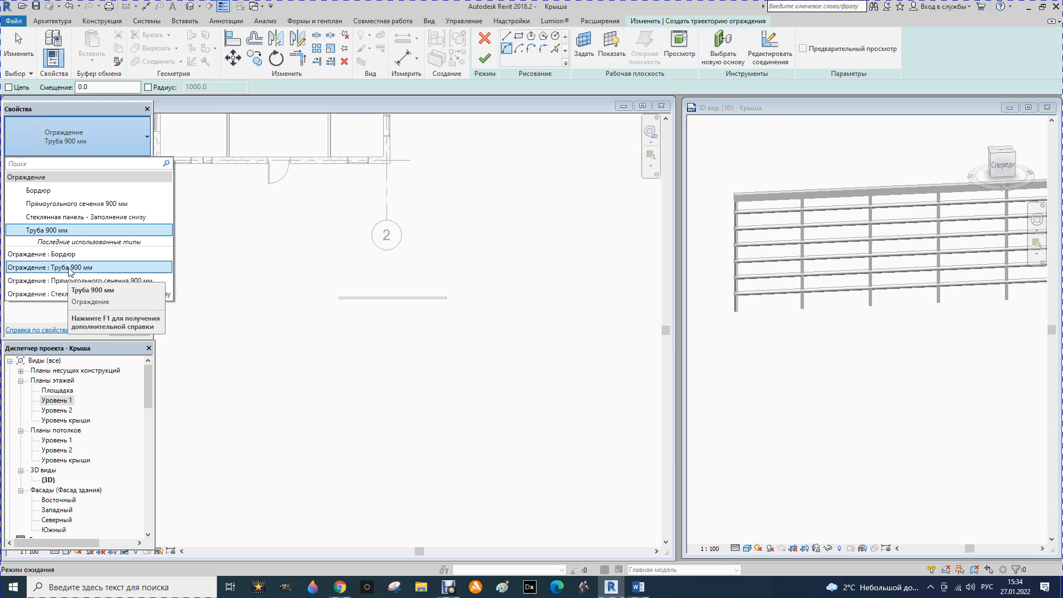
pyautogui.click(76, 281)
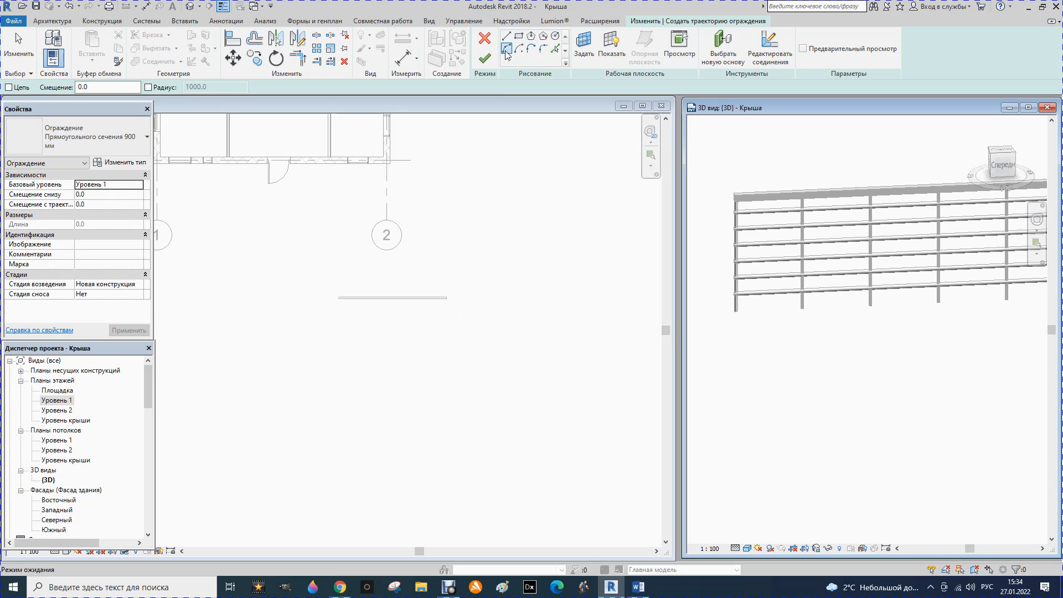
pyautogui.click(467, 302)
pyautogui.click(472, 299)
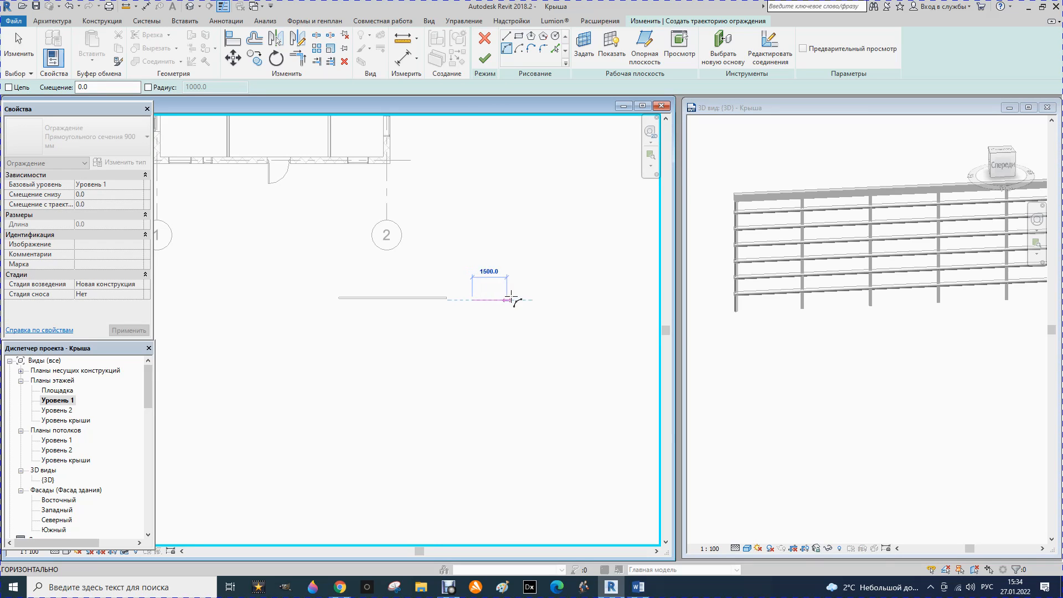
pyautogui.click(559, 223)
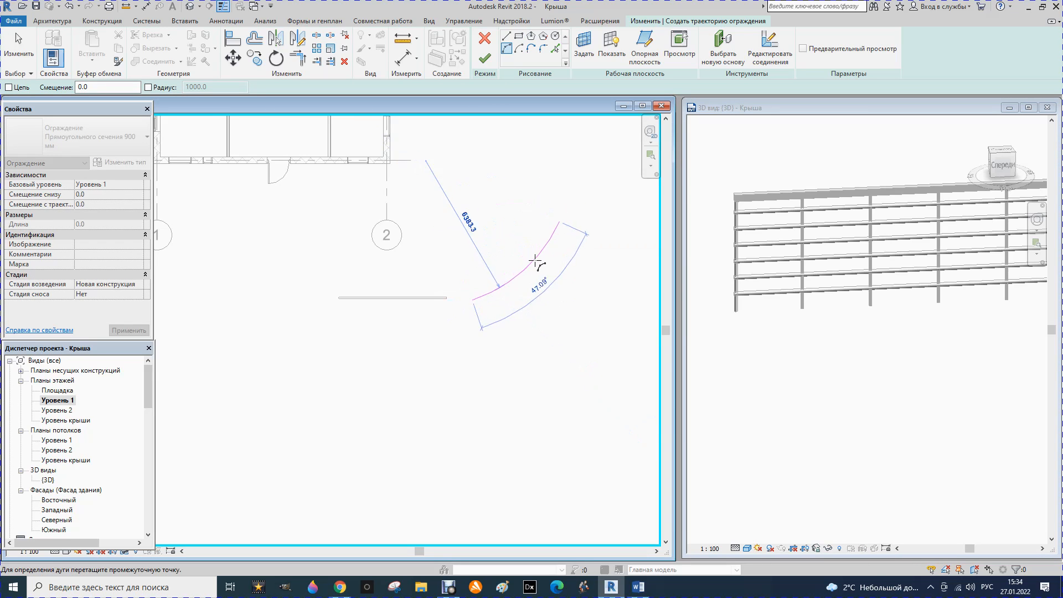
pyautogui.click(541, 284)
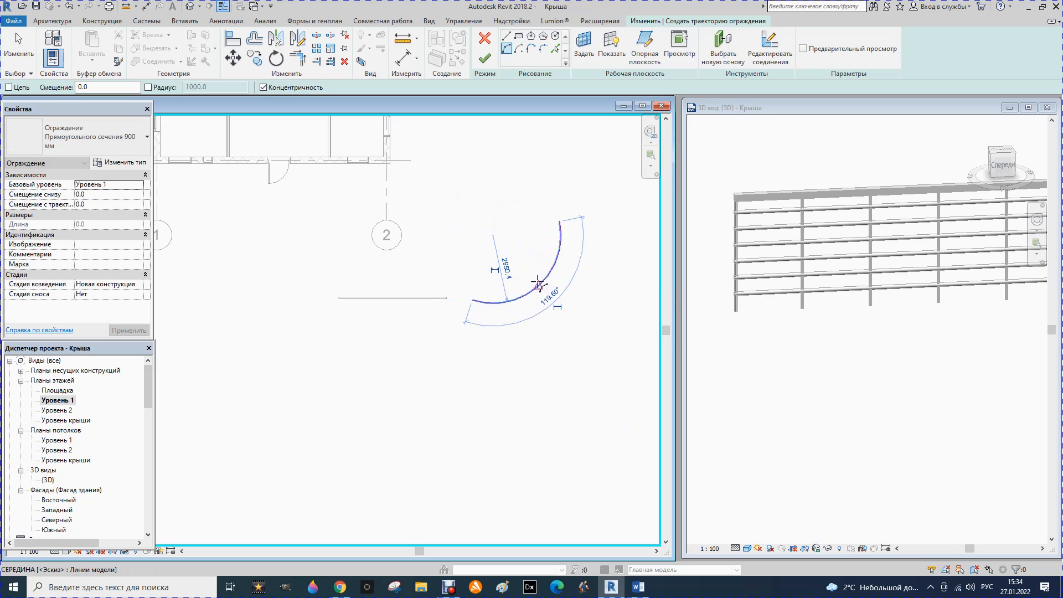
pyautogui.click(485, 65)
# Examine the posts and handrail of the curved railing up close in the 3D view
pyautogui.click(742, 379)
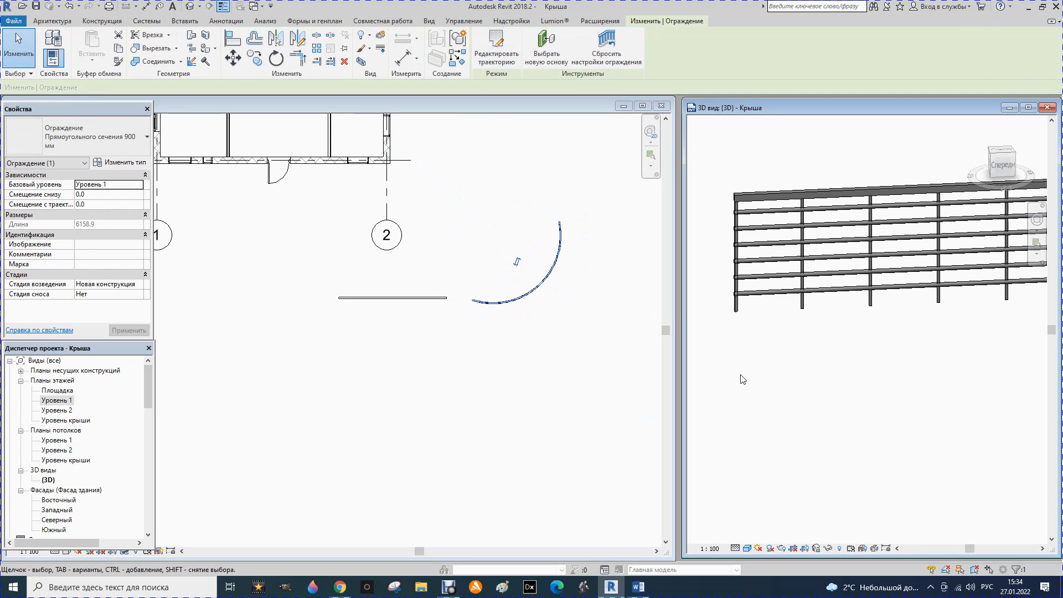
pyautogui.scroll(-5, 715, 279)
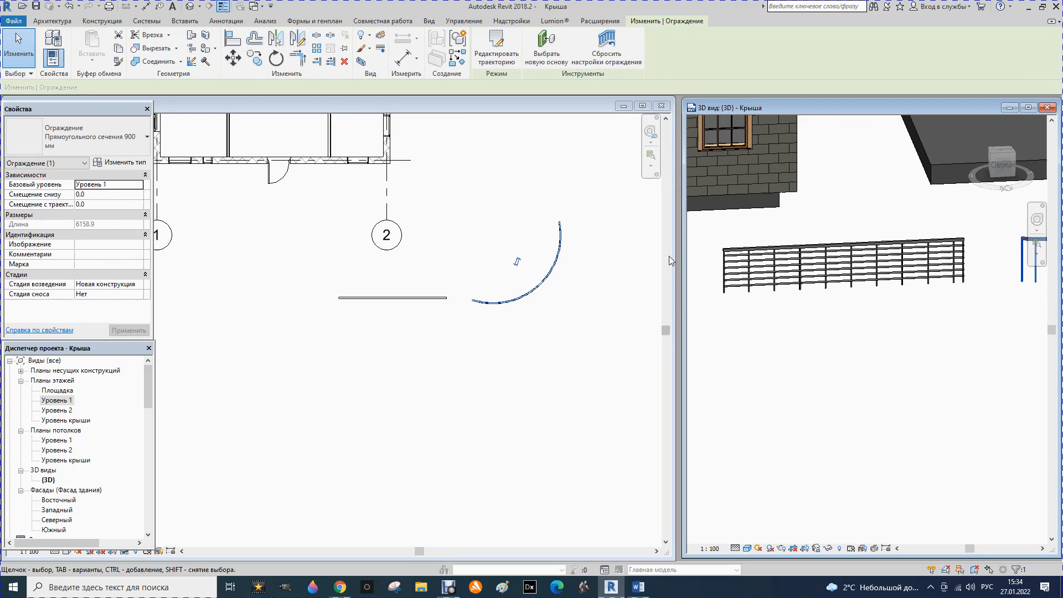
pyautogui.scroll(-1, 850, 260)
pyautogui.scroll(-3, 723, 314)
pyautogui.scroll(1, 904, 280)
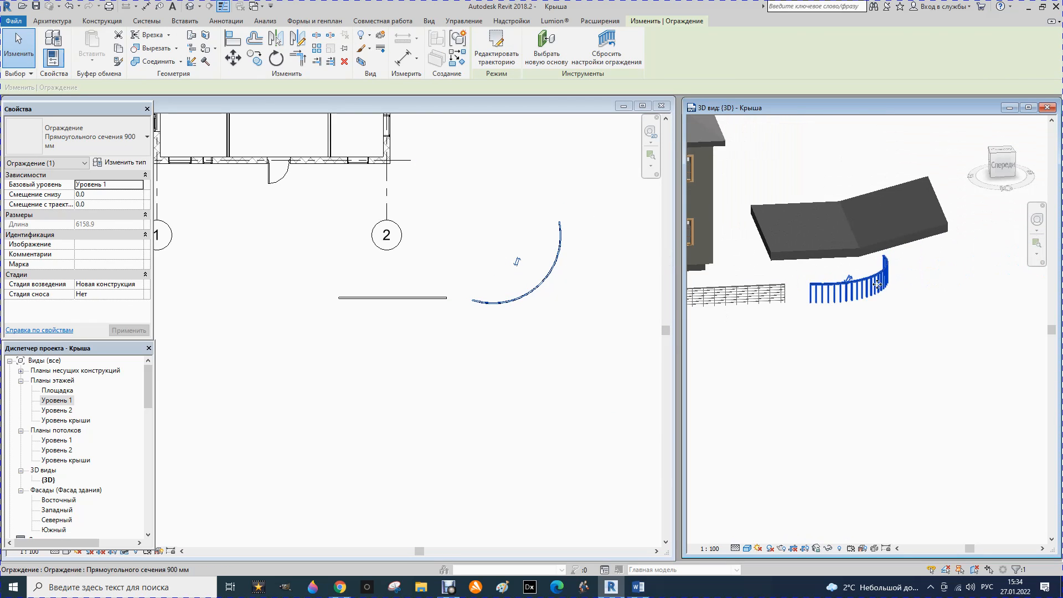
pyautogui.scroll(4, 877, 284)
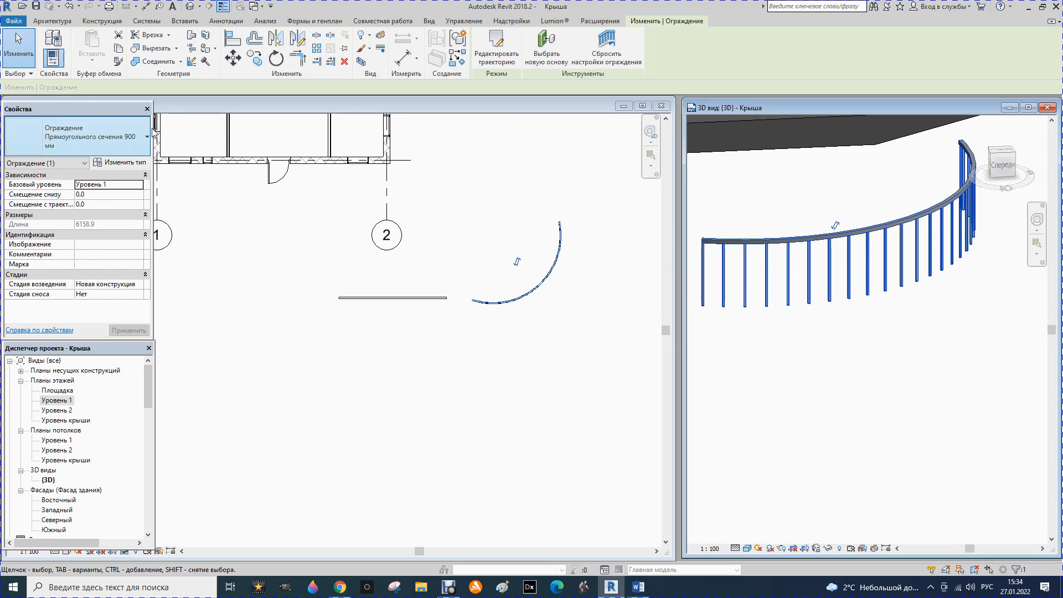
# Create a straight railing of type Стеклянная панель - Заполнение снизу, about 5300 mm long, parallel to the pipe railing on its outer side
pyautogui.click(42, 25)
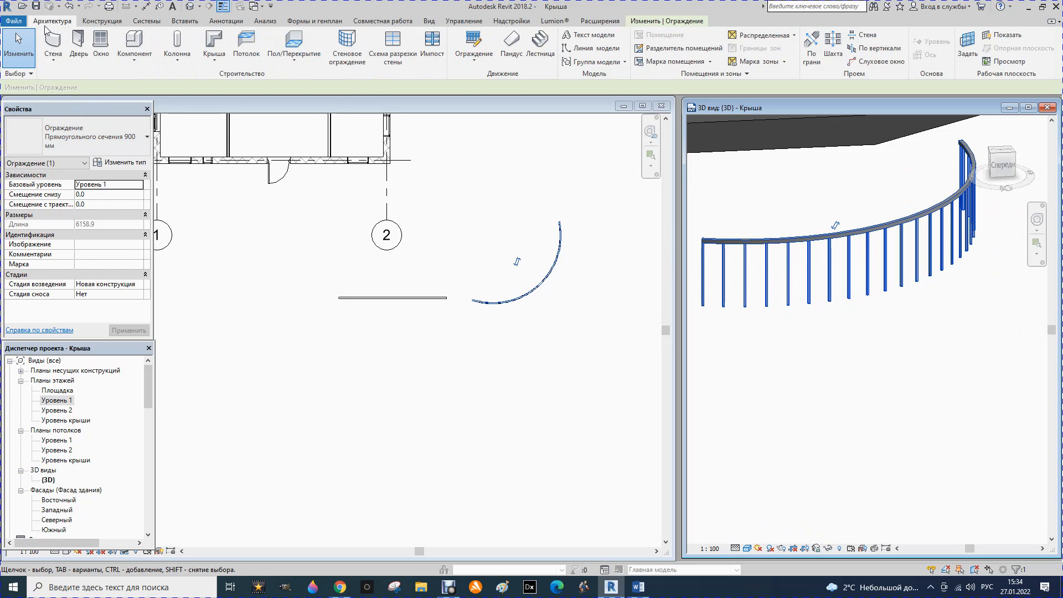
pyautogui.click(479, 61)
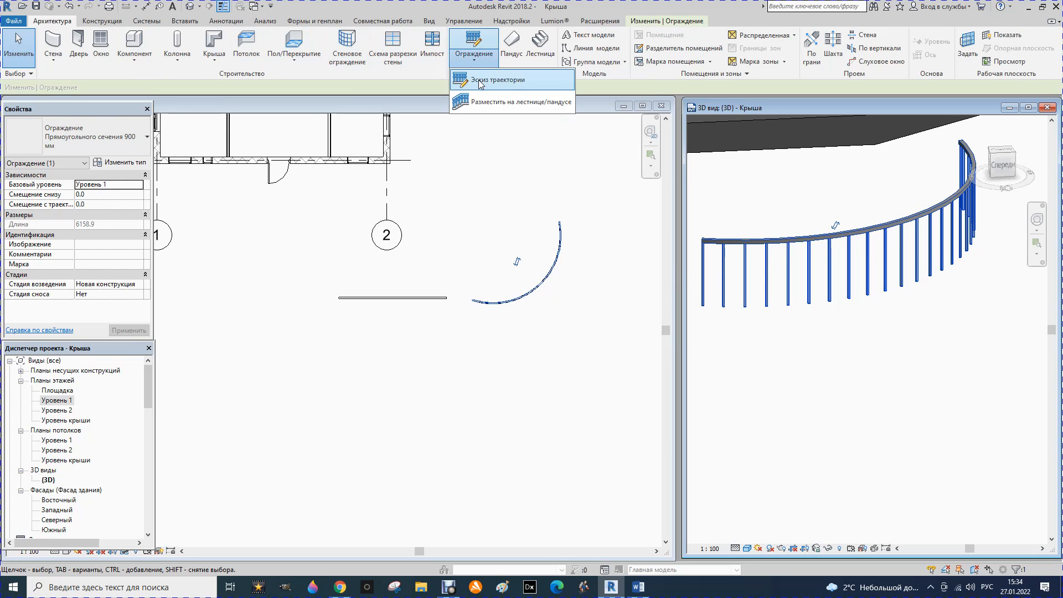
pyautogui.click(479, 79)
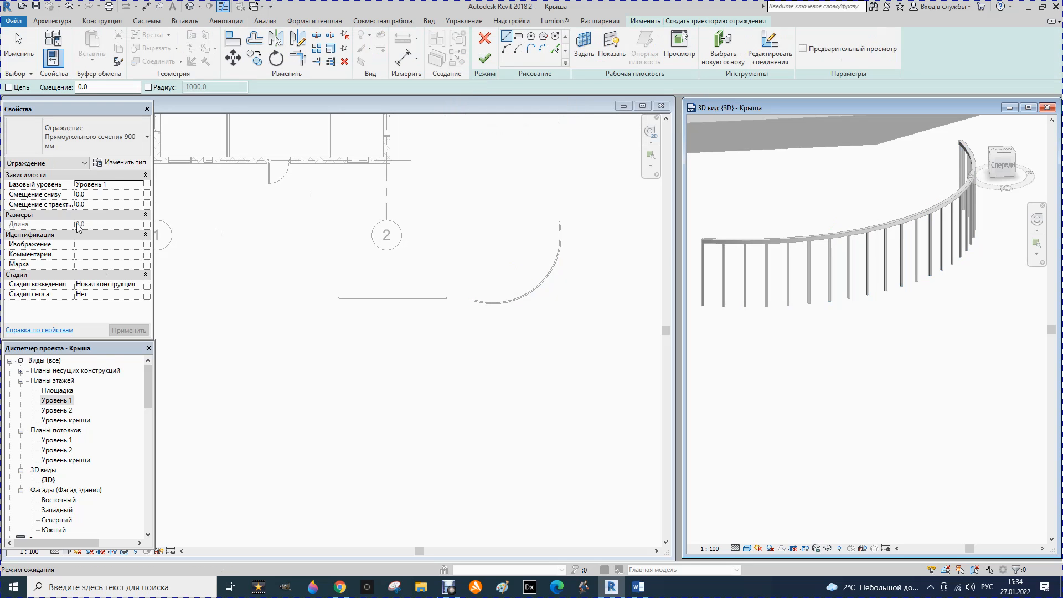
pyautogui.click(124, 163)
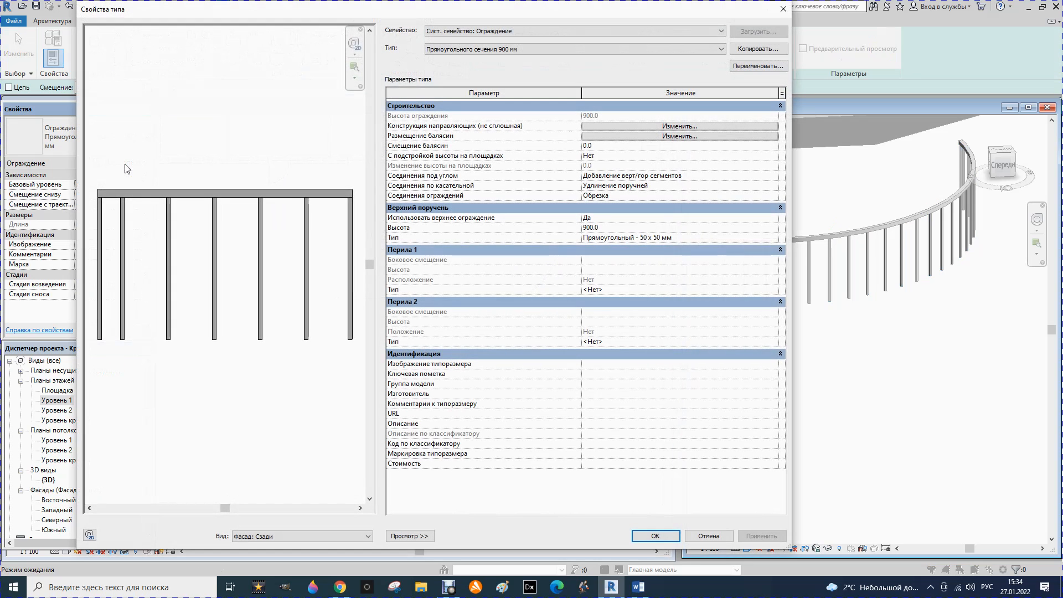
pyautogui.click(784, 14)
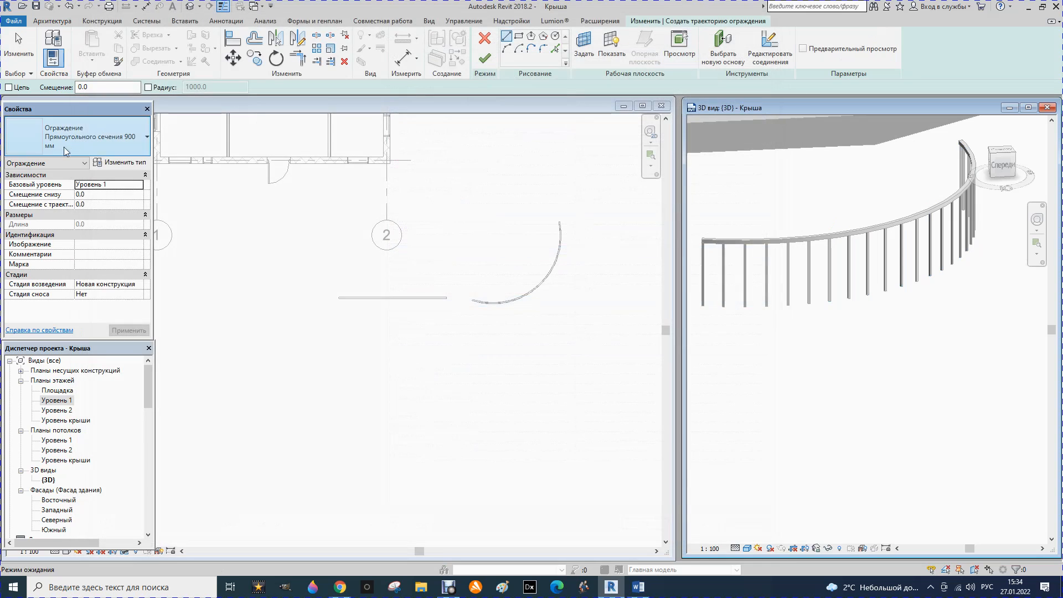
pyautogui.click(135, 145)
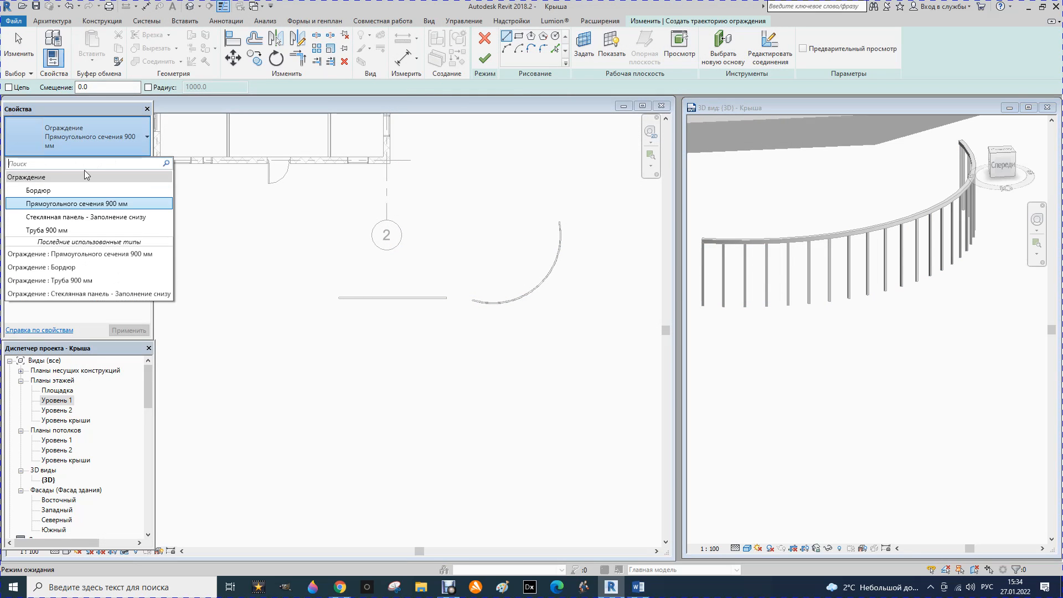
pyautogui.click(66, 217)
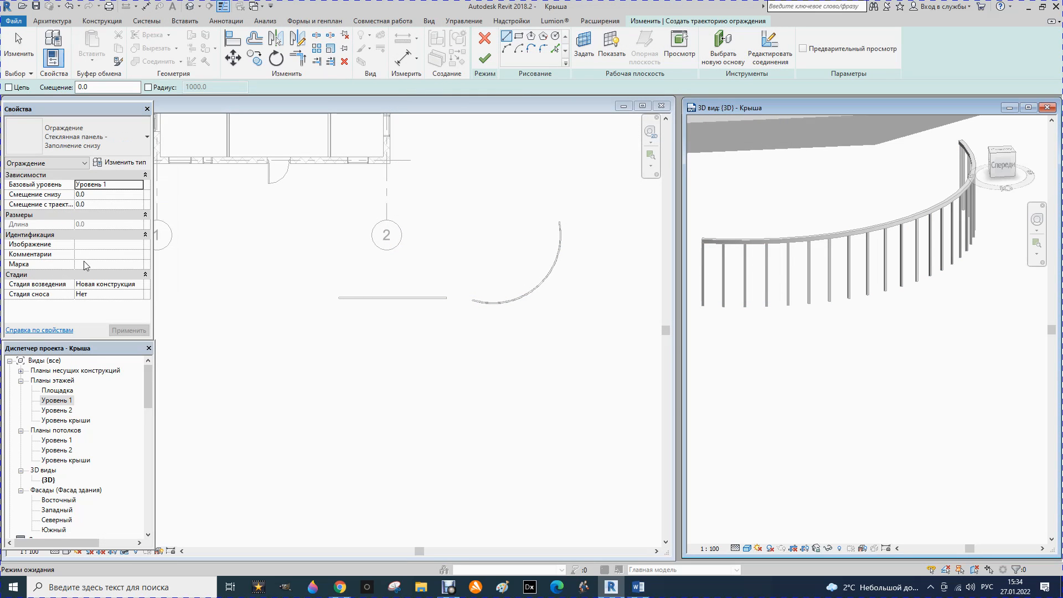
pyautogui.click(339, 351)
pyautogui.click(341, 347)
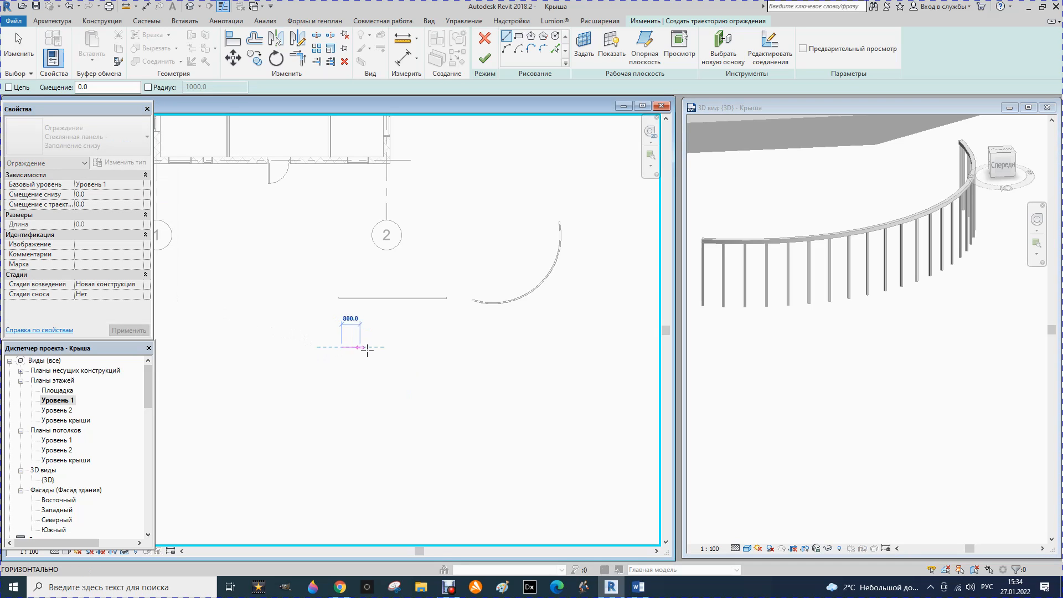
pyautogui.click(463, 347)
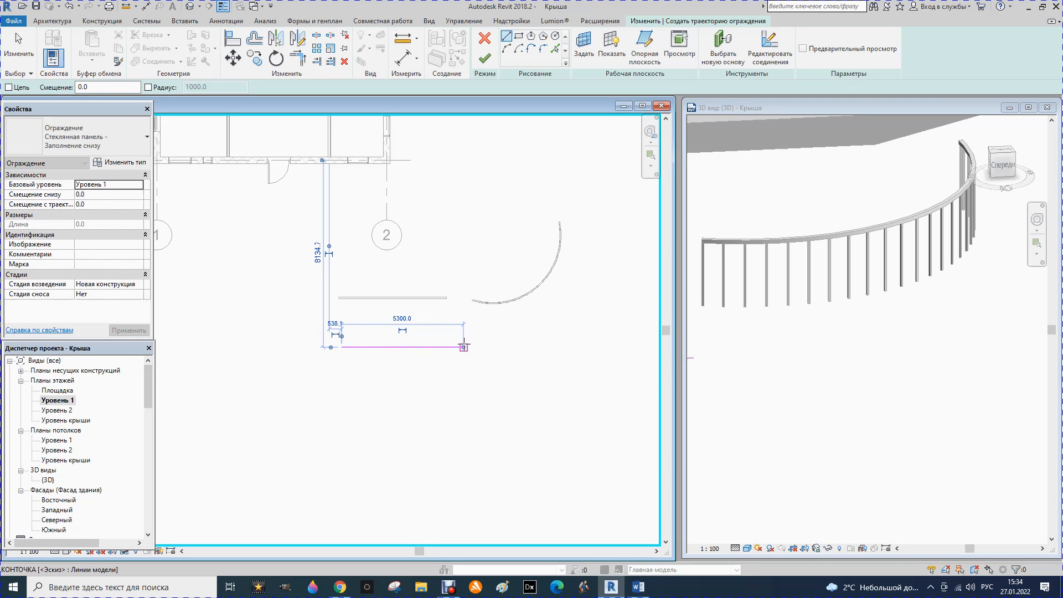
pyautogui.click(485, 57)
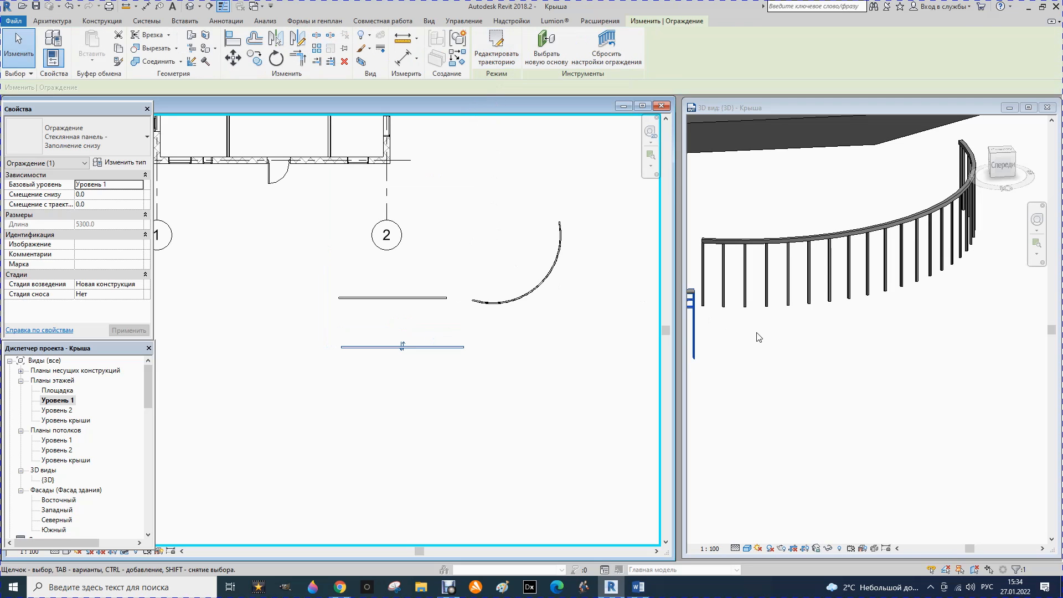
# Examine the glass panel railing up close in the 3D view and compare it with the pipe and curved railings
pyautogui.scroll(-5, 775, 337)
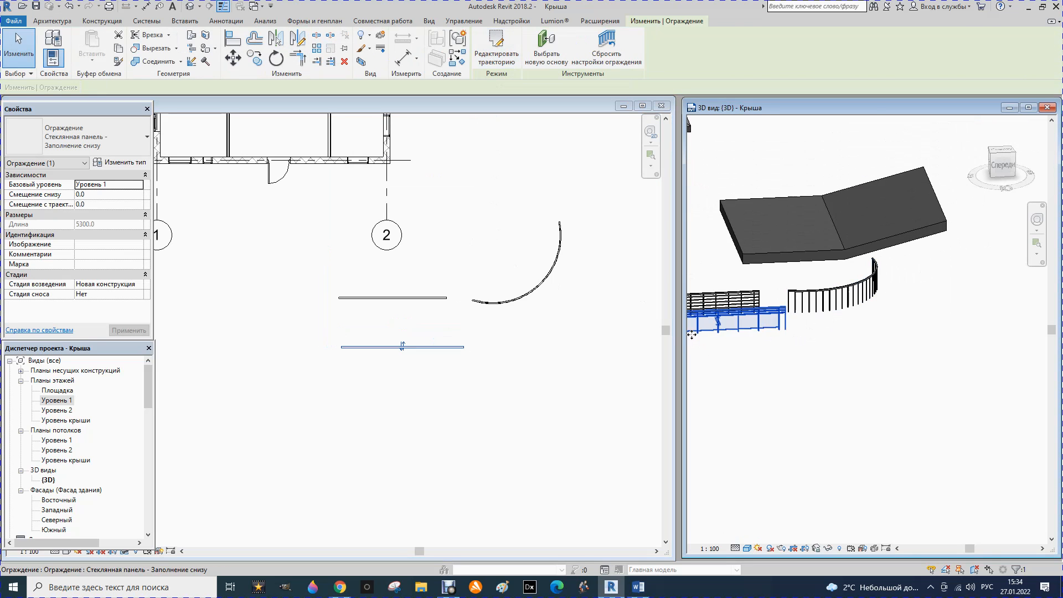
pyautogui.scroll(-3, 726, 335)
pyautogui.scroll(3, 694, 346)
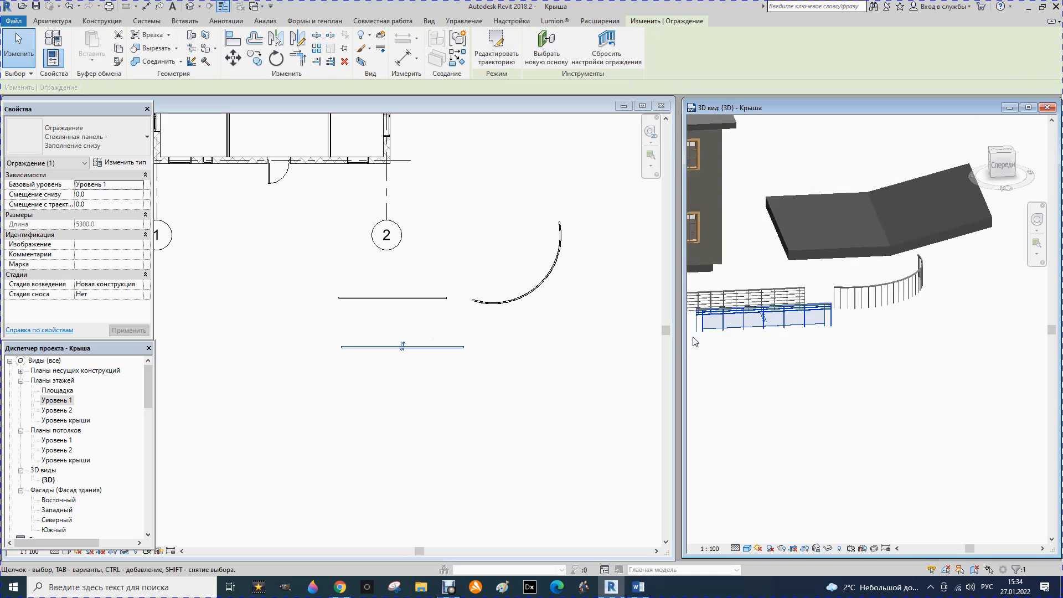
pyautogui.scroll(4, 698, 342)
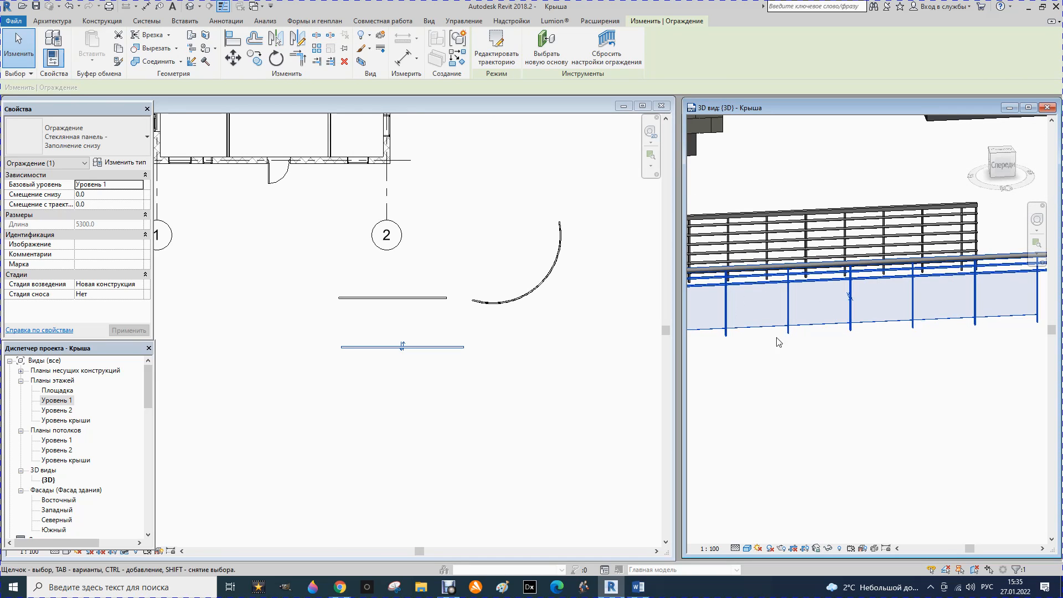
pyautogui.click(762, 373)
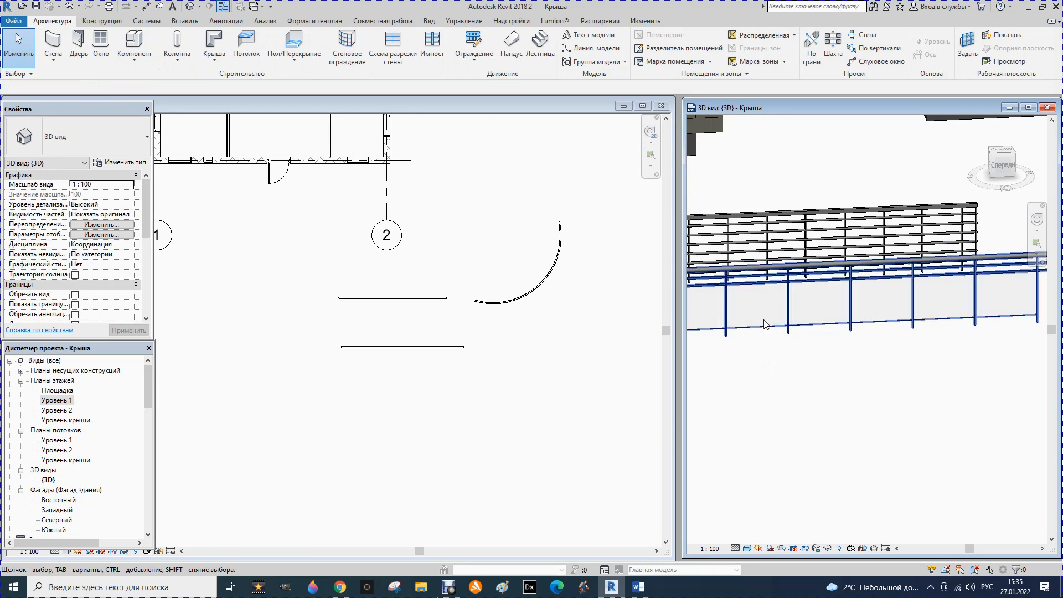
pyautogui.scroll(-5, 751, 337)
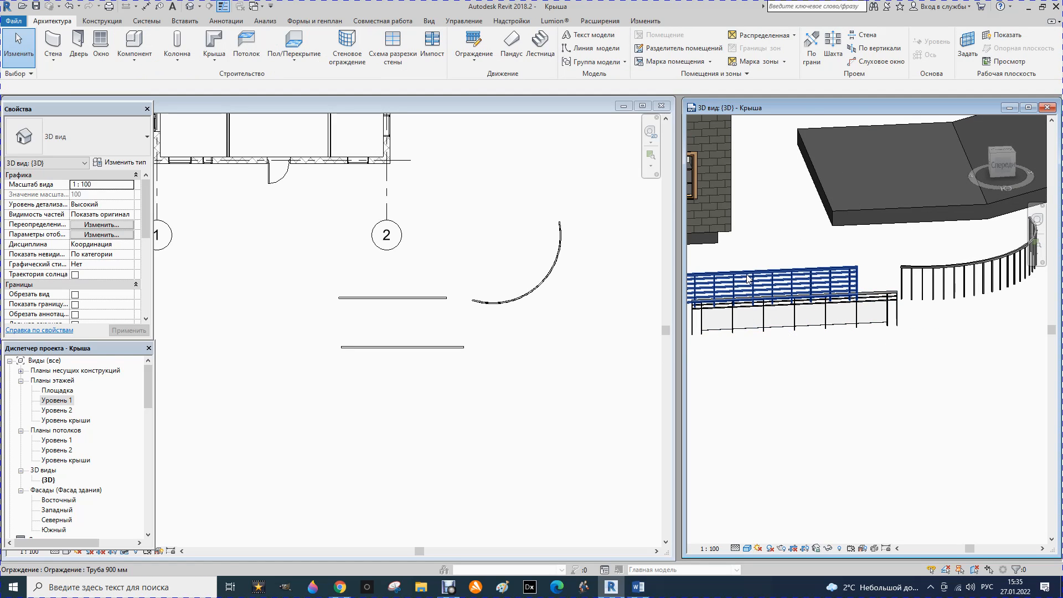
# Open the type properties of the arc-shaped railing
pyautogui.click(537, 292)
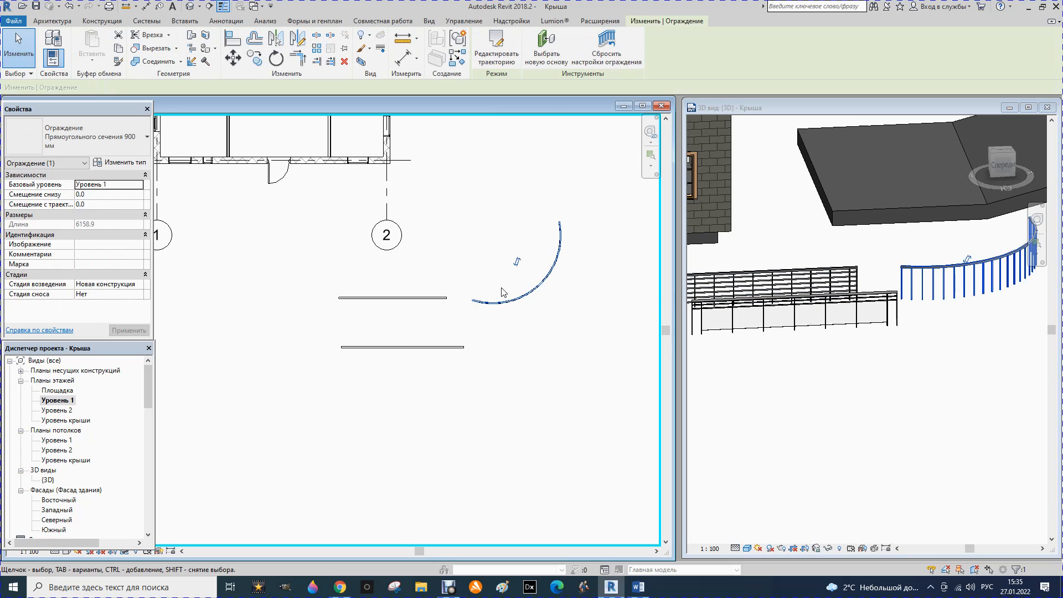
pyautogui.click(115, 162)
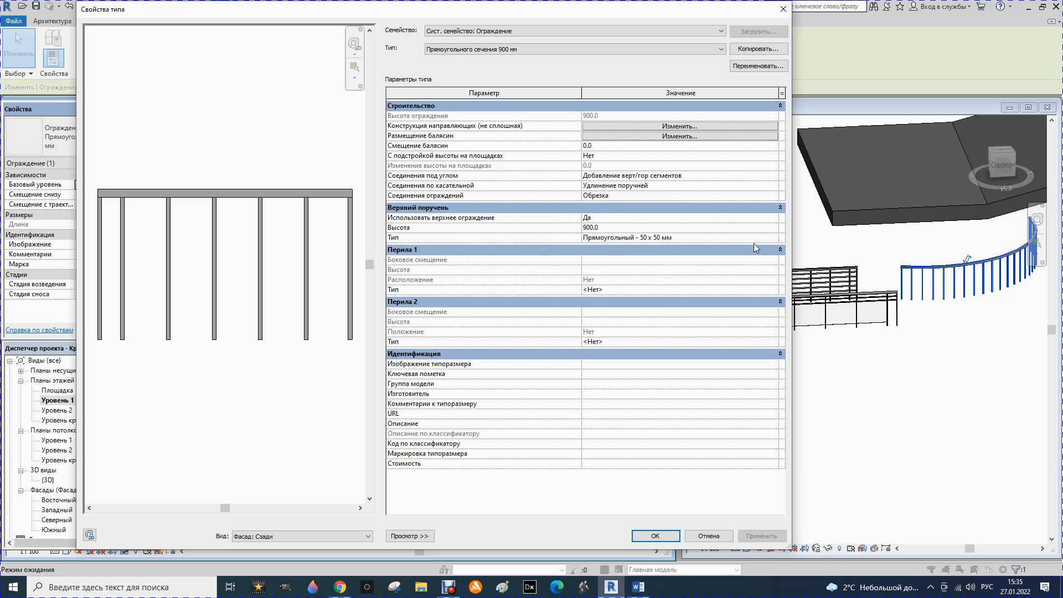
pyautogui.click(772, 237)
pyautogui.click(772, 237)
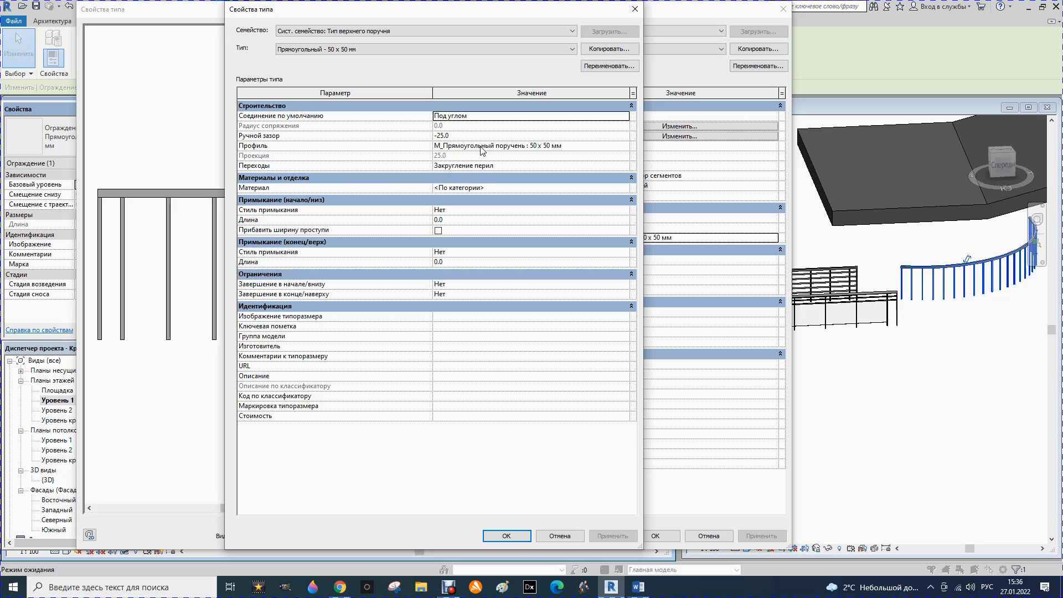
pyautogui.click(623, 148)
pyautogui.click(624, 146)
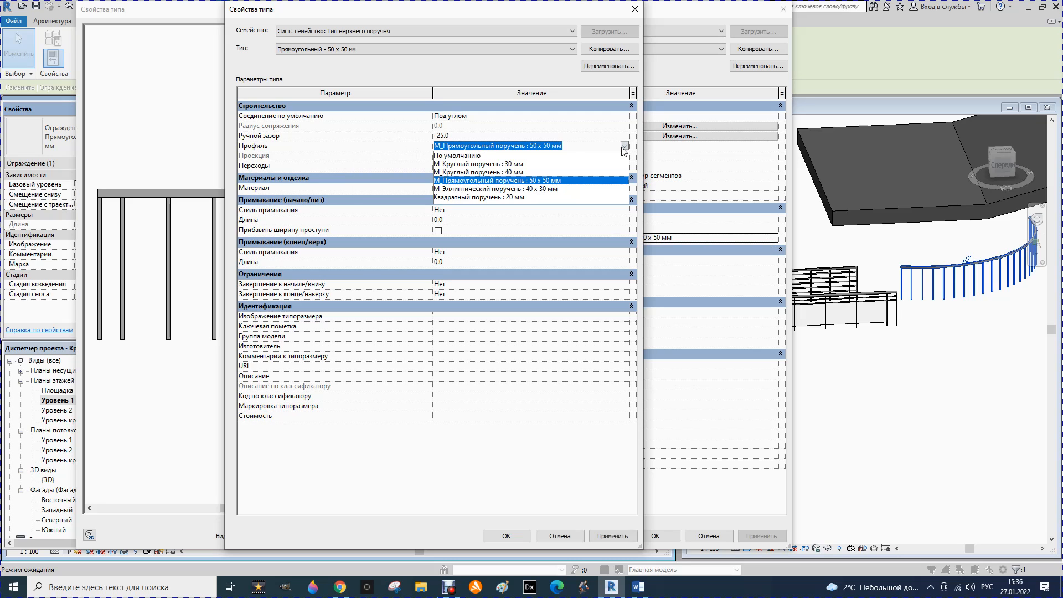
pyautogui.click(498, 189)
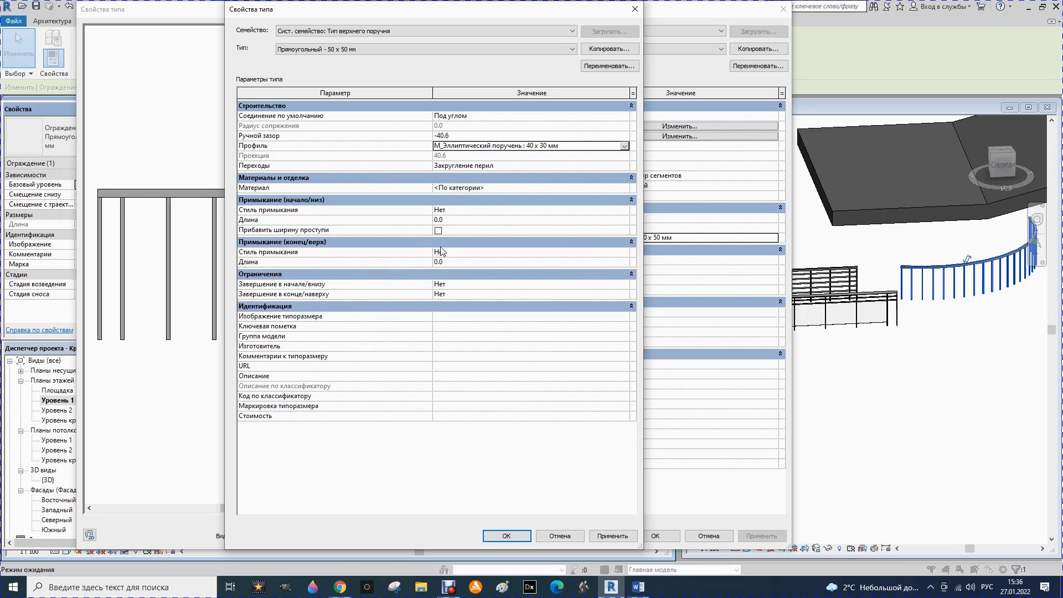
pyautogui.click(631, 12)
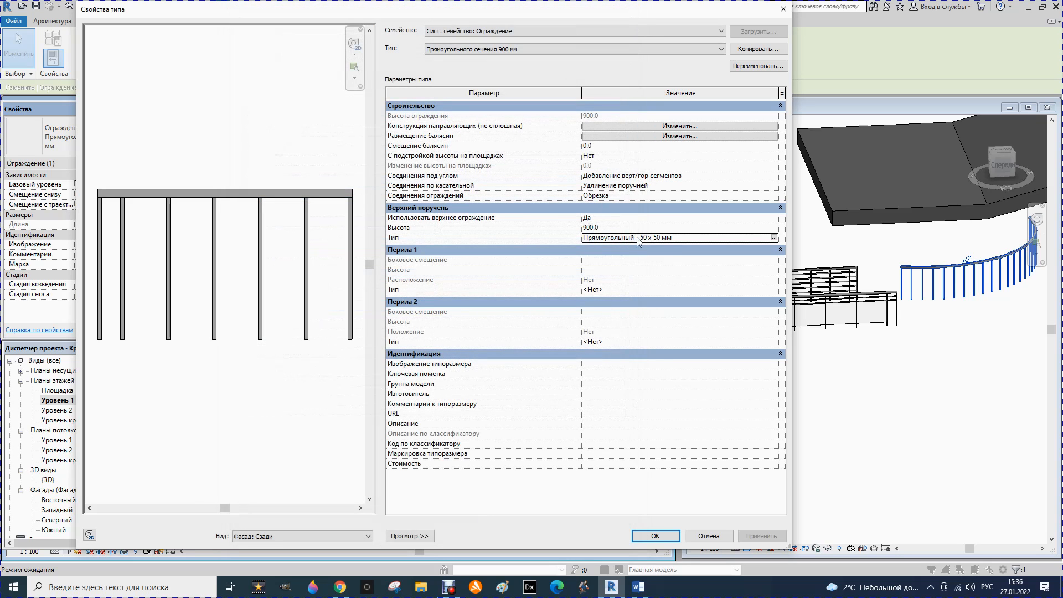
# Set the profile of the top rail type Прямоугольный - 50 x 50 мм to М_Эллиптический поручень : 40 x 30 мм
pyautogui.click(752, 241)
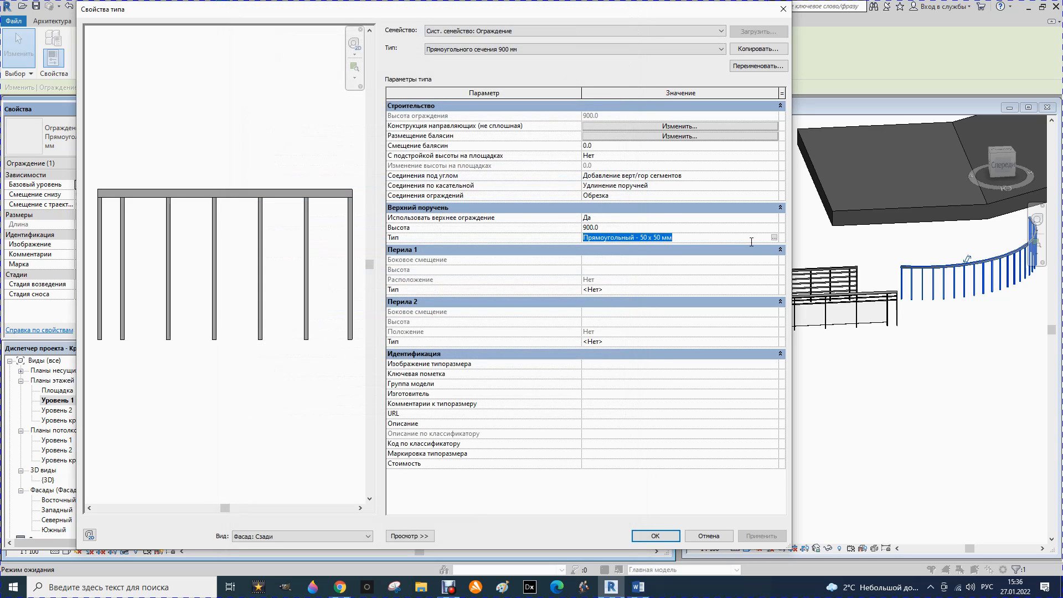
pyautogui.click(774, 238)
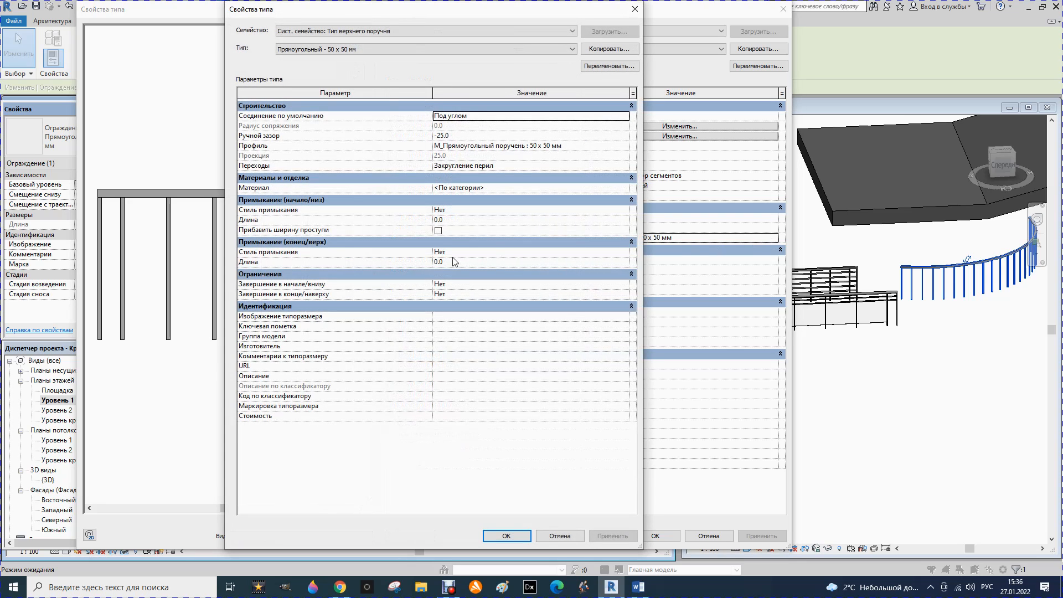
pyautogui.click(624, 147)
pyautogui.click(624, 146)
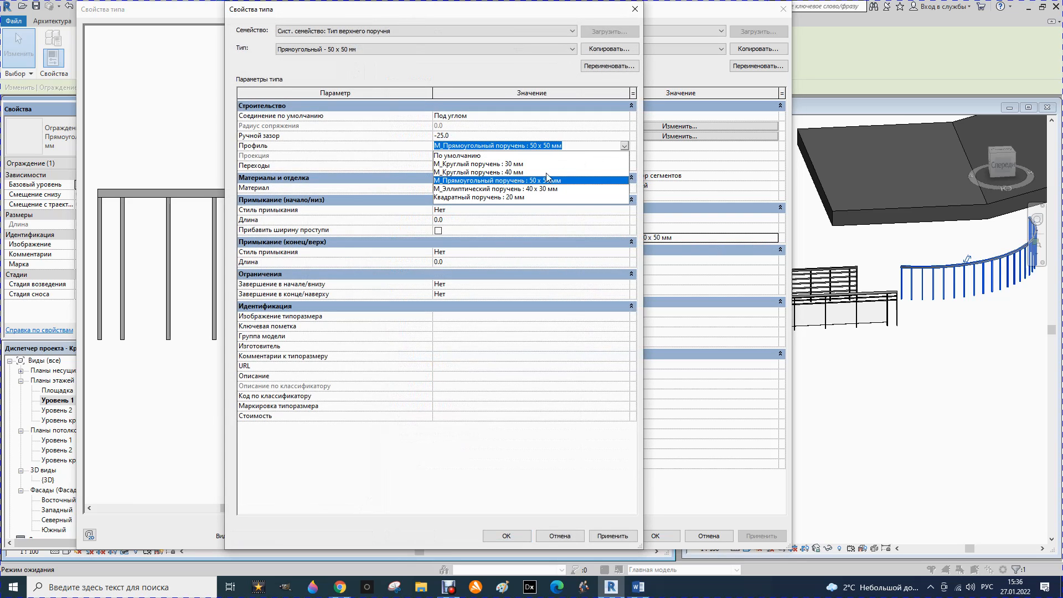
pyautogui.click(493, 191)
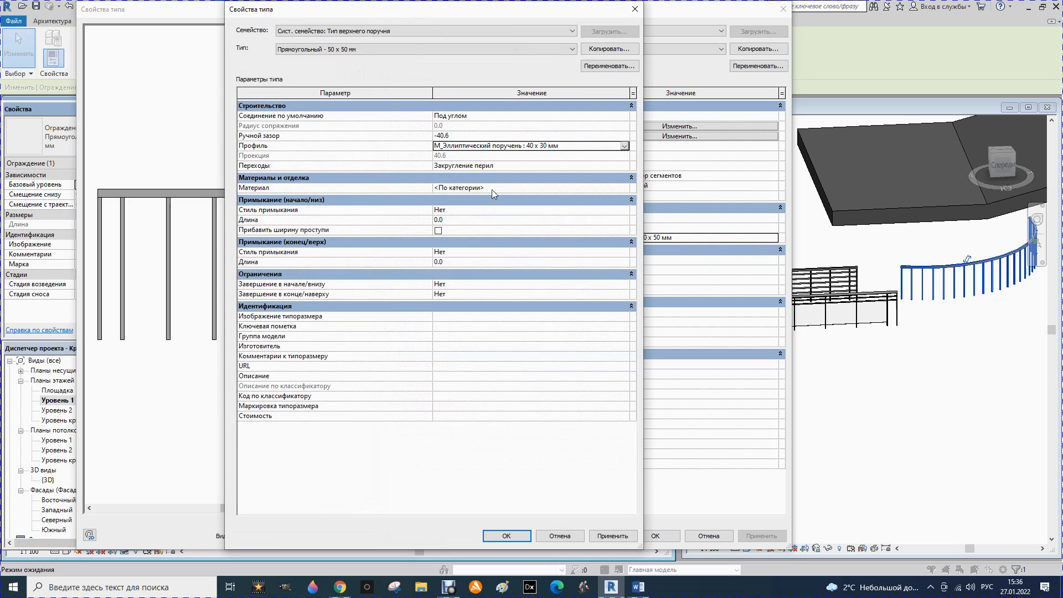
pyautogui.click(609, 537)
pyautogui.click(506, 536)
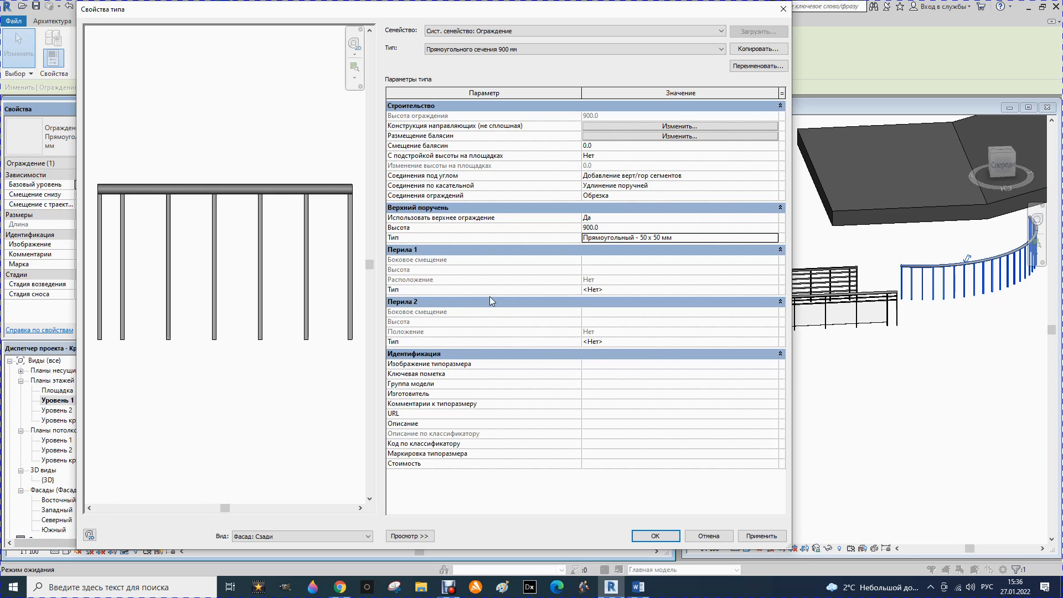
# Assign the type Труба - Настенная to both Перила 1 and Перила 2 of the curved railing's type
pyautogui.click(594, 291)
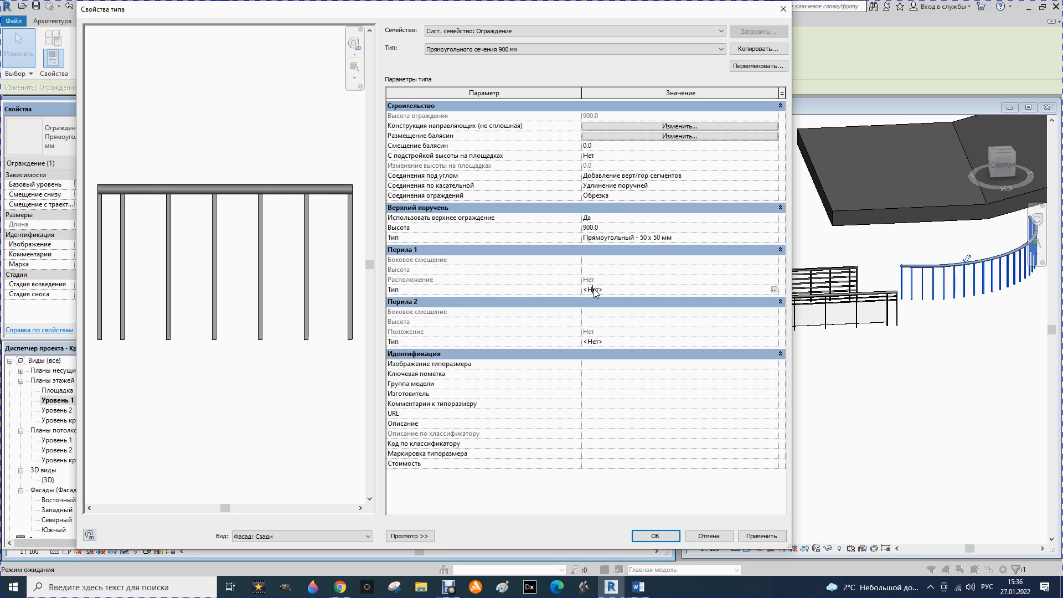
pyautogui.click(773, 290)
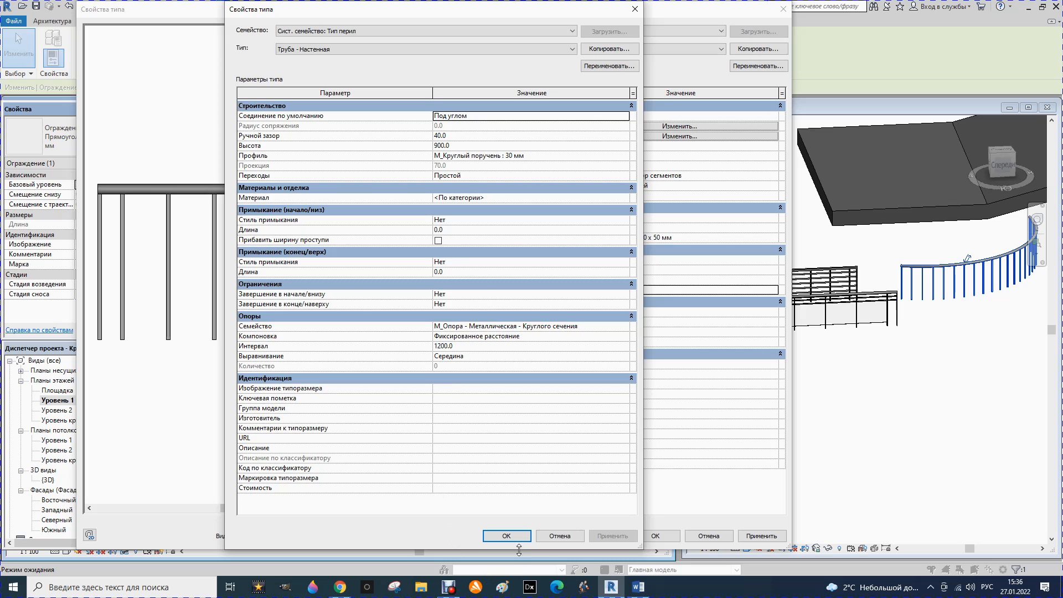
pyautogui.click(506, 536)
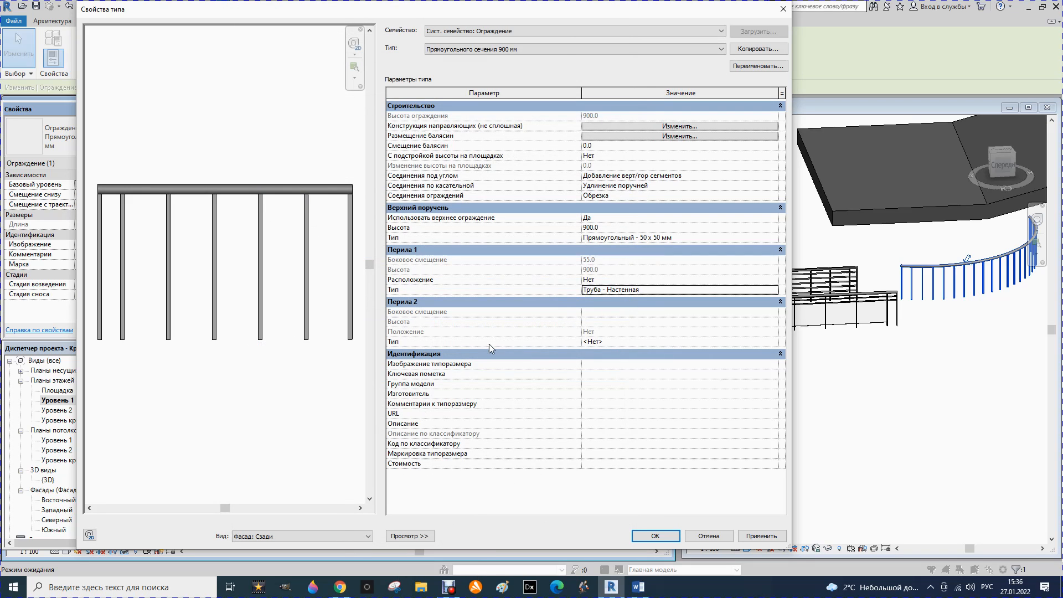
pyautogui.click(767, 342)
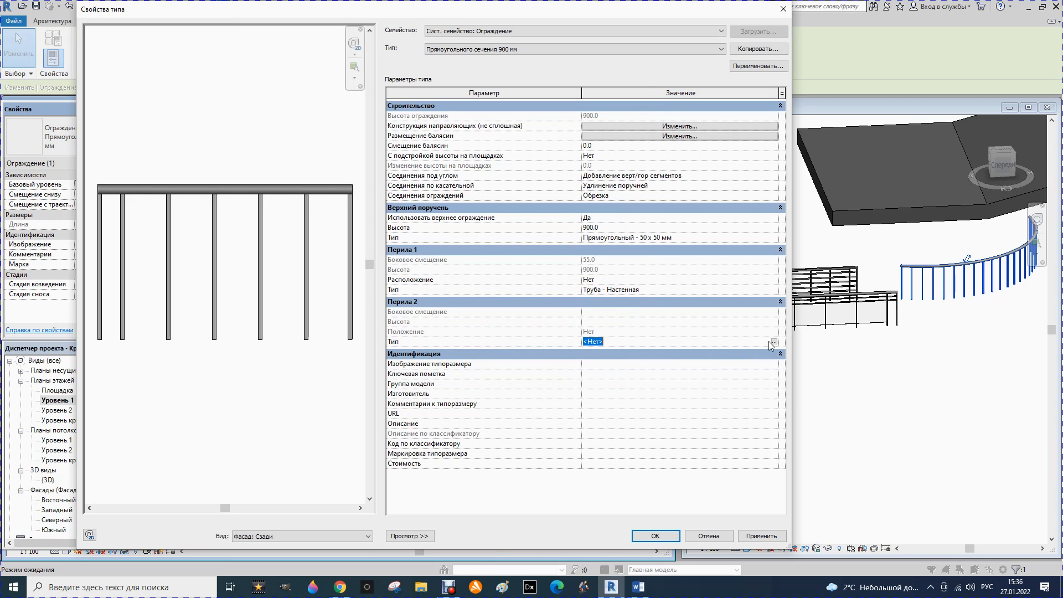
pyautogui.click(774, 342)
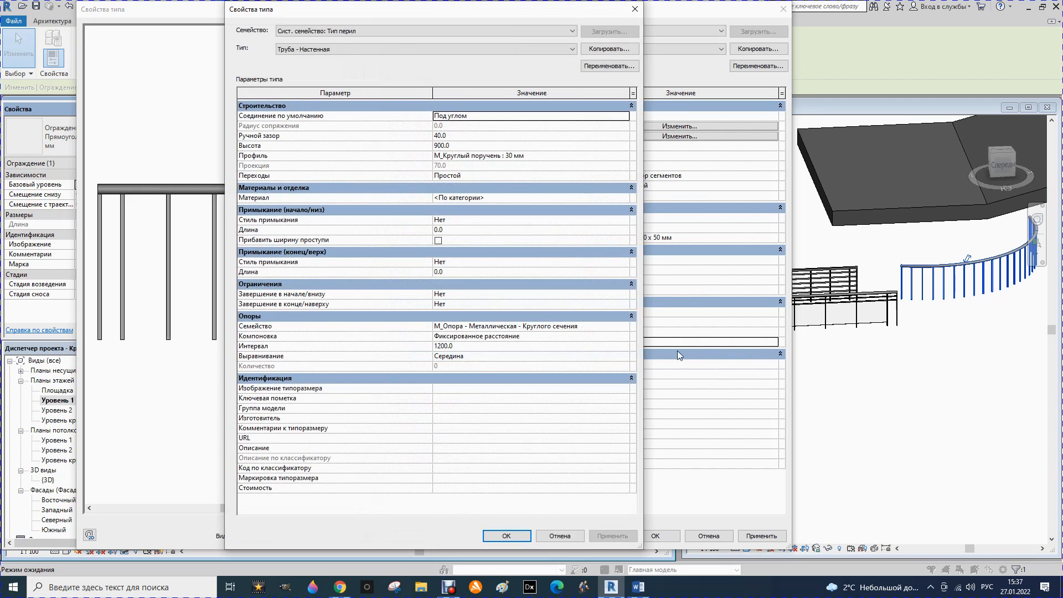
pyautogui.click(466, 156)
pyautogui.click(467, 157)
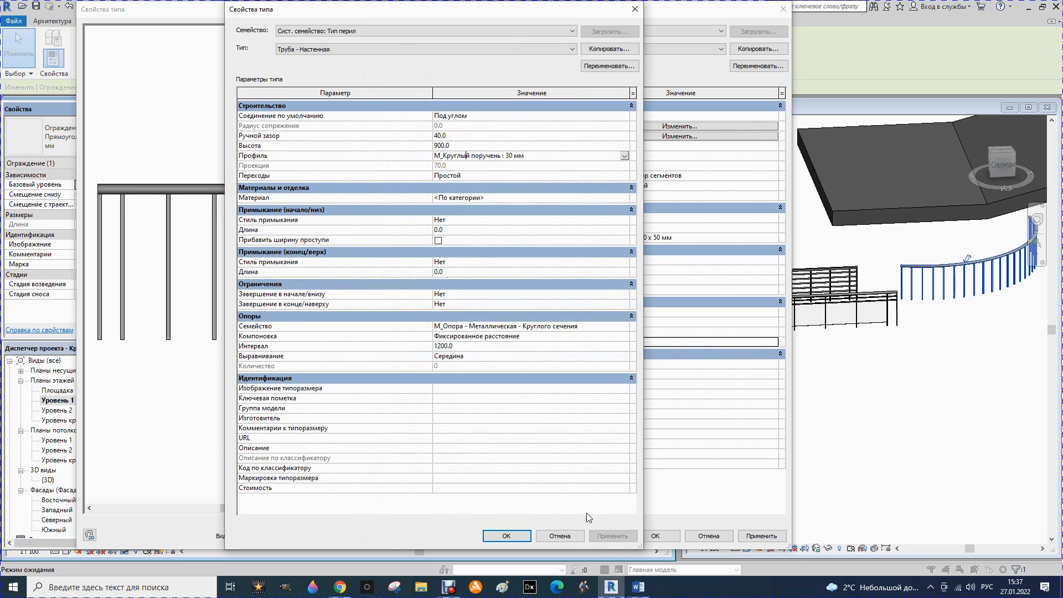
pyautogui.click(509, 537)
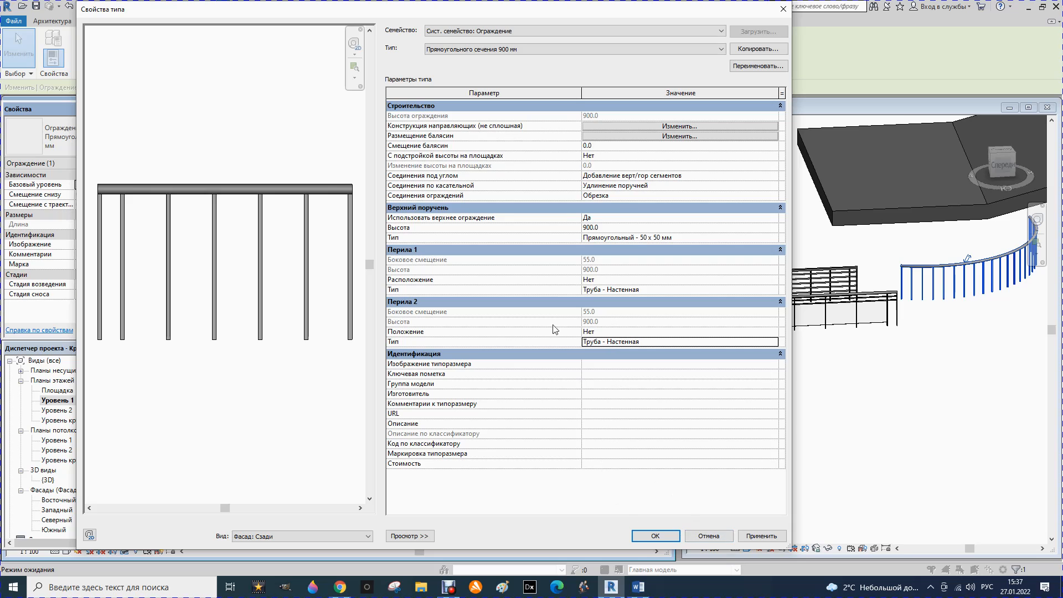
pyautogui.click(675, 127)
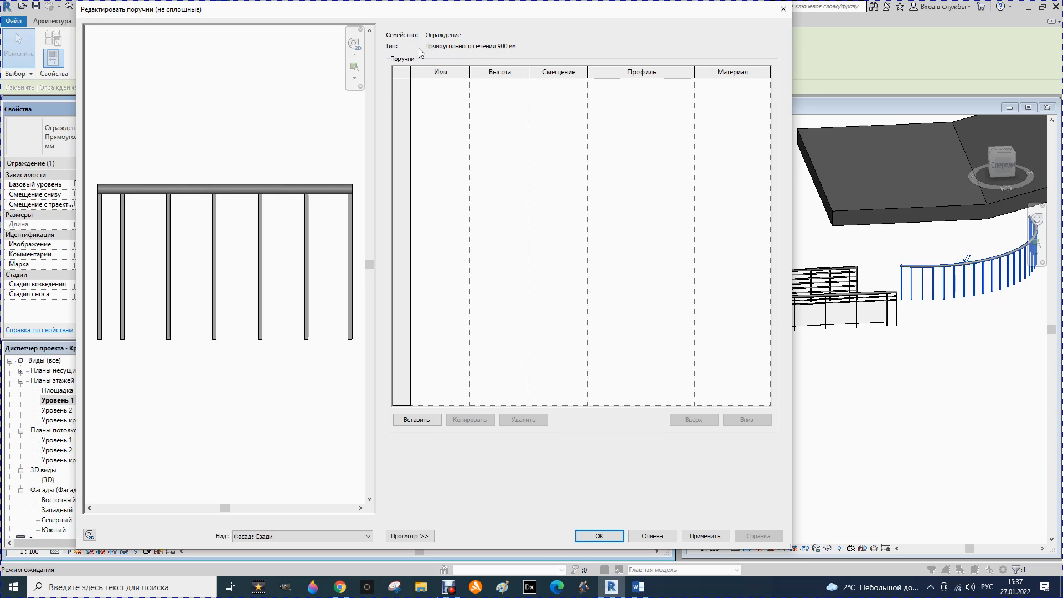
pyautogui.click(422, 421)
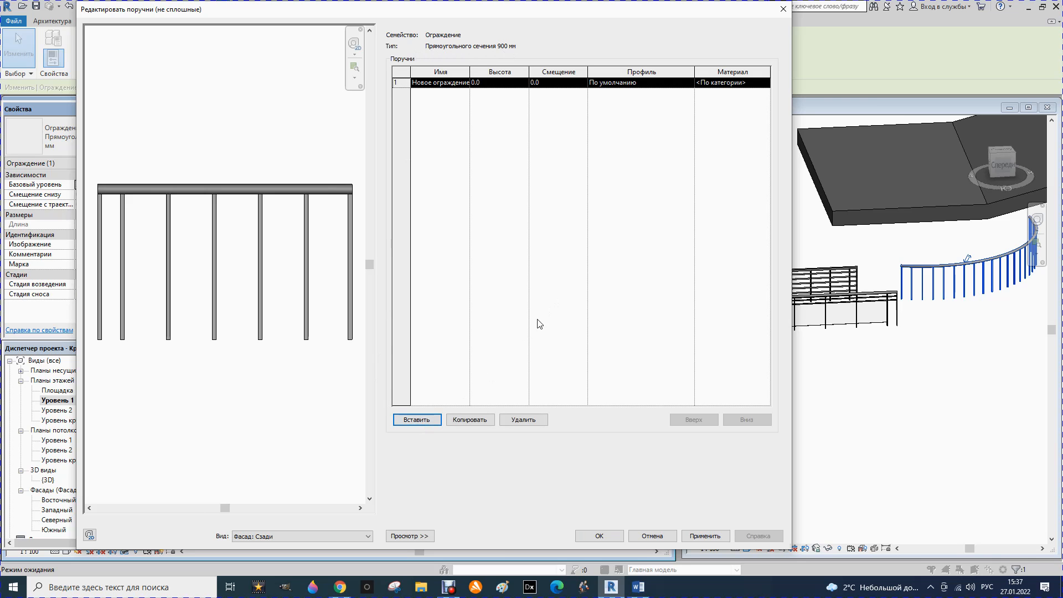
pyautogui.click(663, 539)
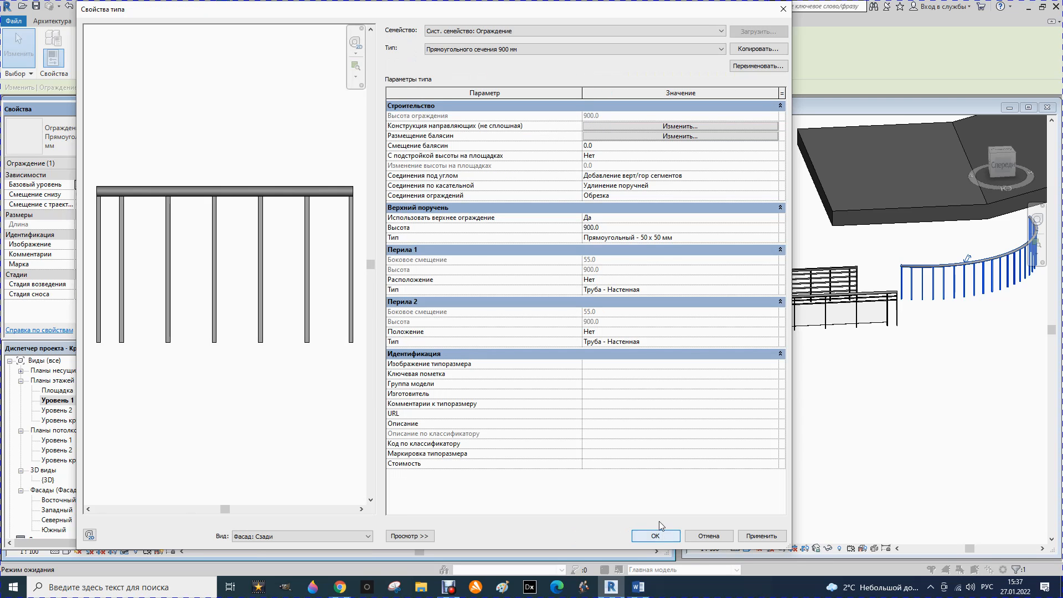
# Set the curved railing type's regular baluster to М_Балясина - Круглого сечения : 25 мм with 150 mm spacing from the previous one
pyautogui.click(667, 138)
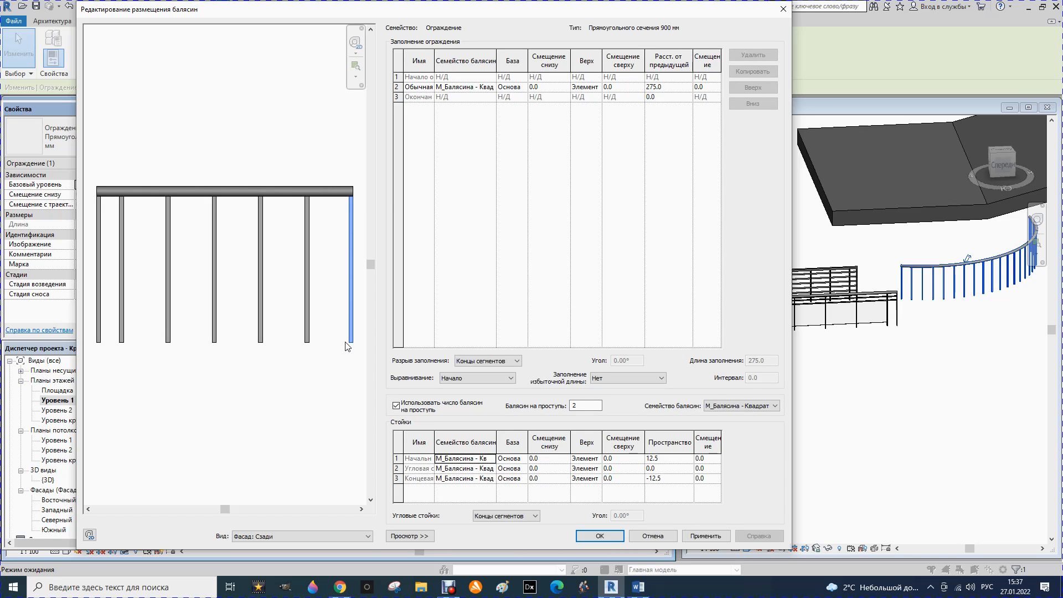
pyautogui.click(492, 87)
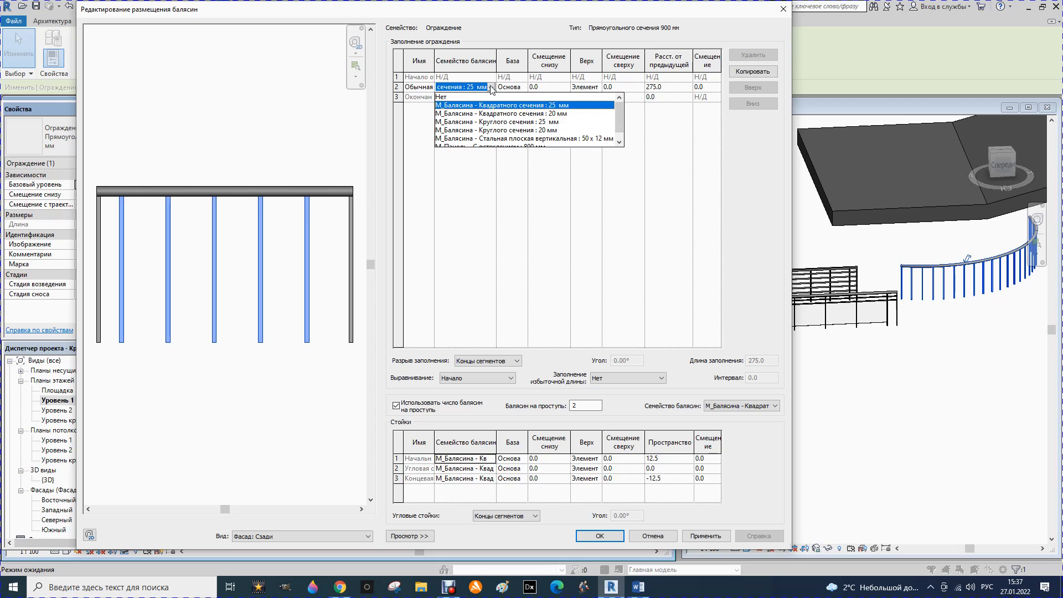
pyautogui.click(498, 121)
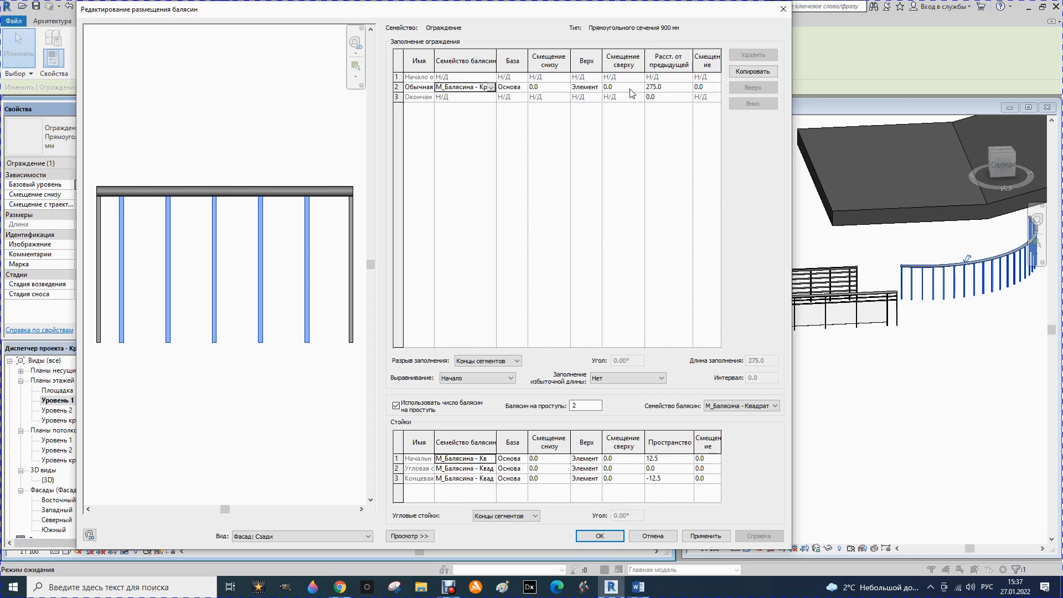
pyautogui.click(664, 90)
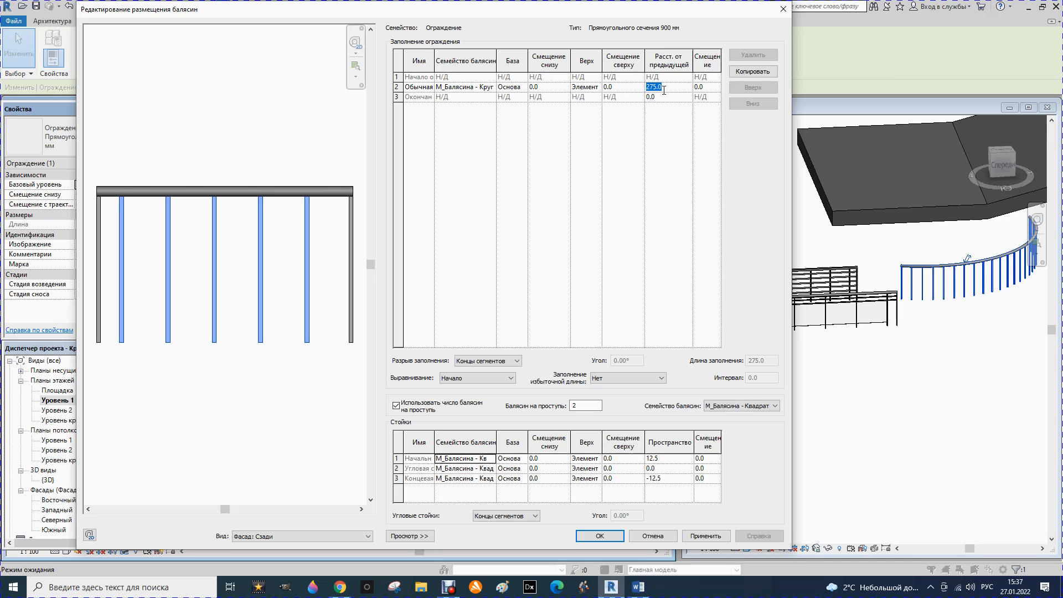
pyautogui.write('150')
pyautogui.click(600, 164)
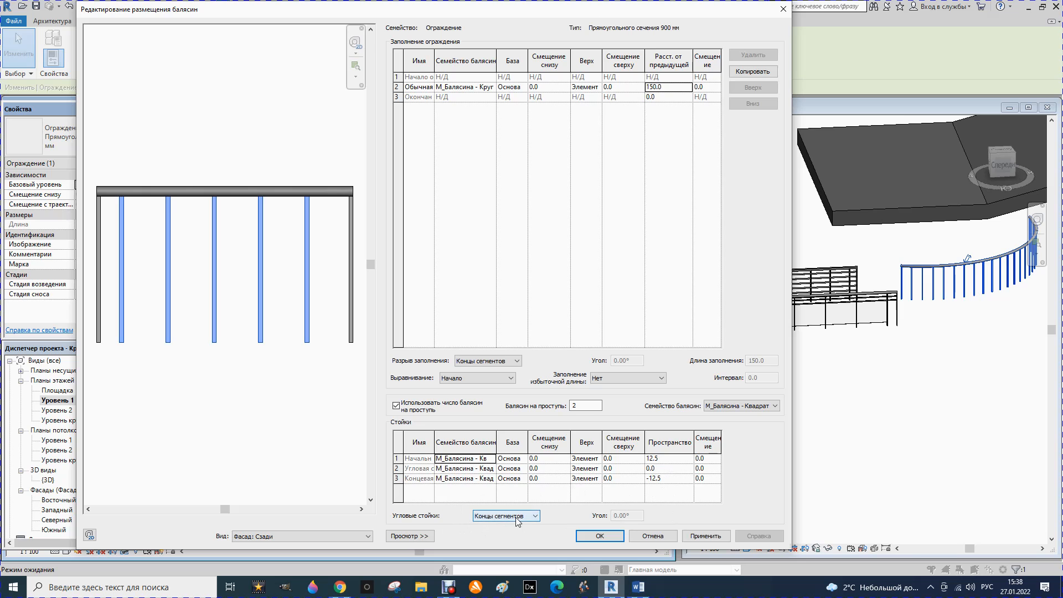
pyautogui.click(706, 536)
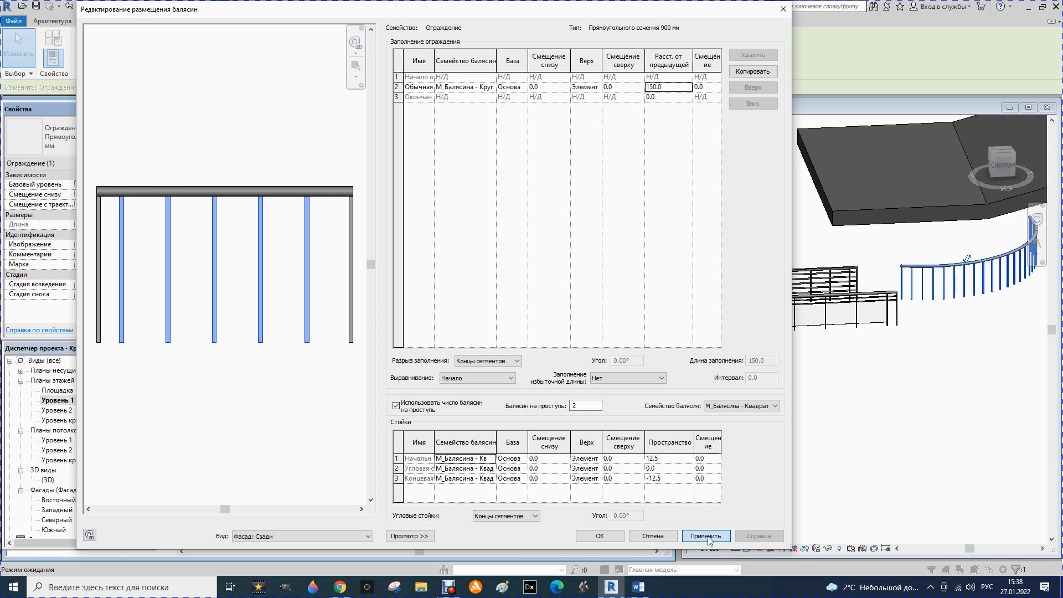
pyautogui.click(606, 537)
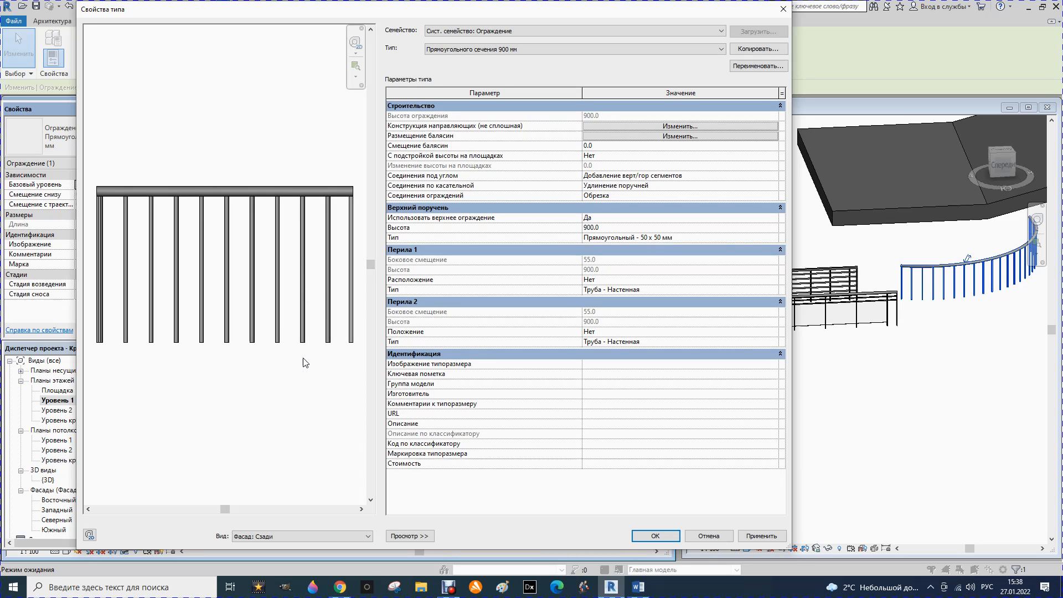
pyautogui.click(755, 537)
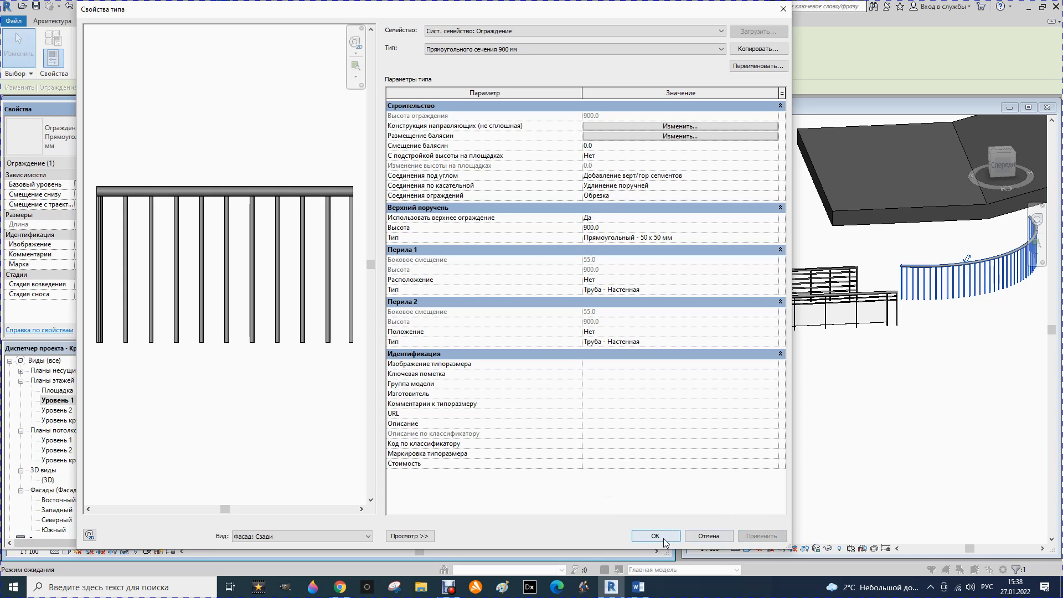
pyautogui.click(659, 537)
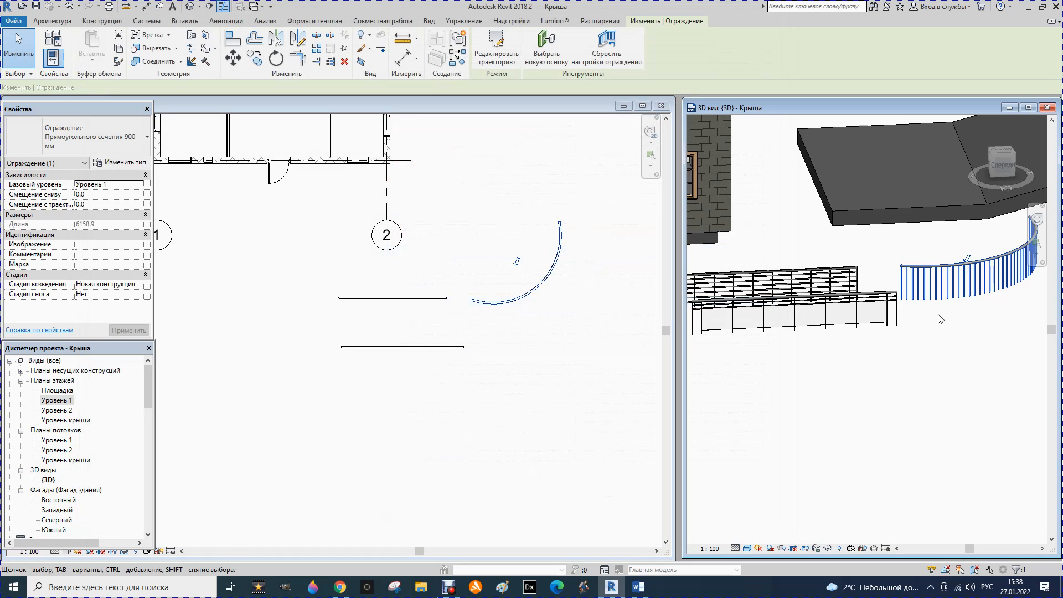
pyautogui.click(941, 320)
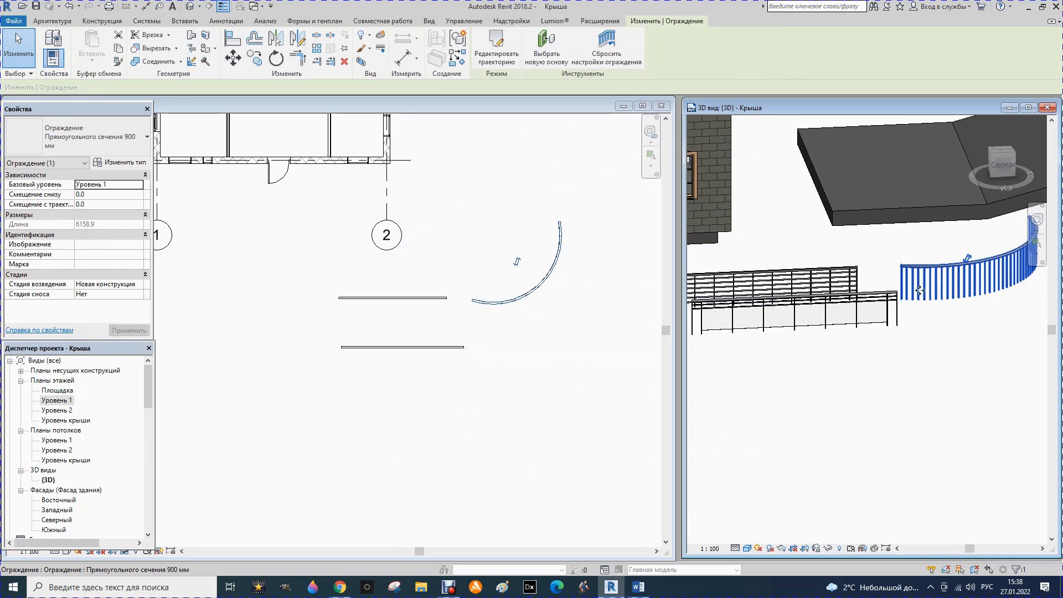
# For the glass panel railing, set the profile of the top rail type Эллиптический - 40 x 30 мм to М_Прямоугольный поручень : 50 x 50 мм
pyautogui.click(833, 302)
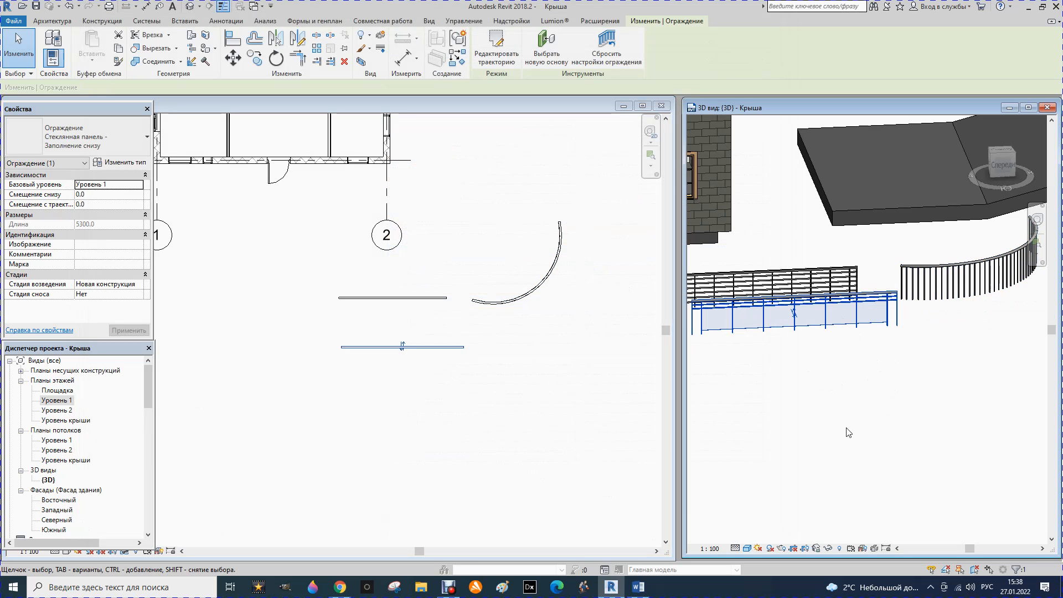
pyautogui.click(123, 164)
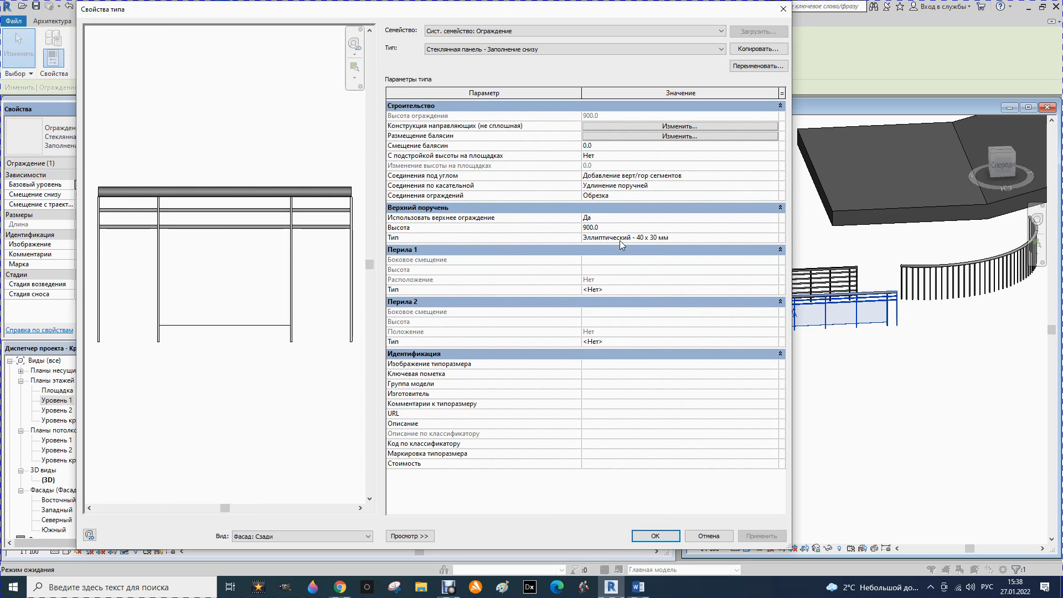
pyautogui.click(764, 238)
pyautogui.click(772, 238)
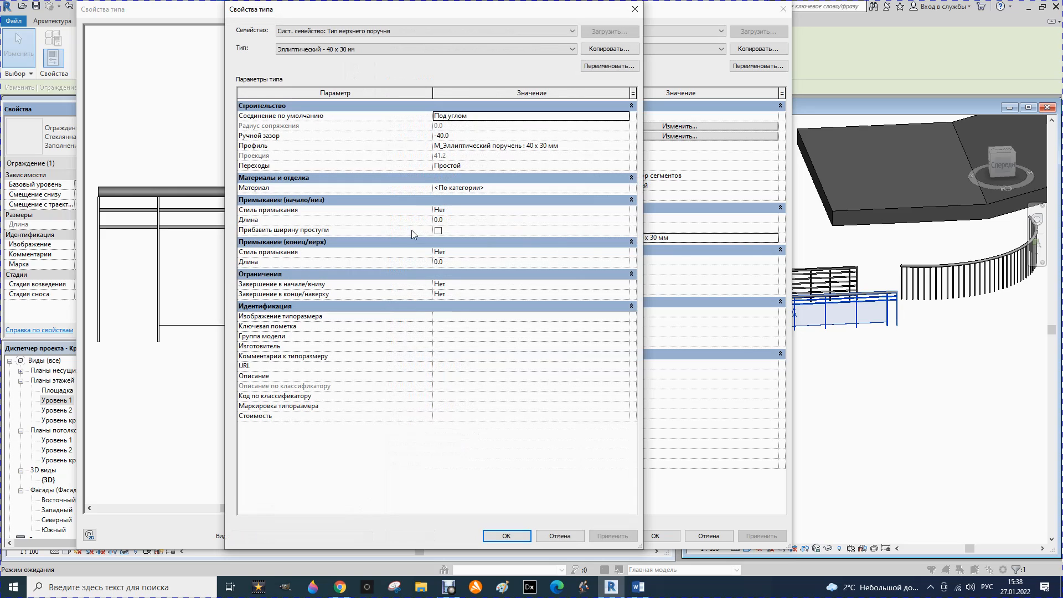
pyautogui.click(623, 148)
pyautogui.click(623, 146)
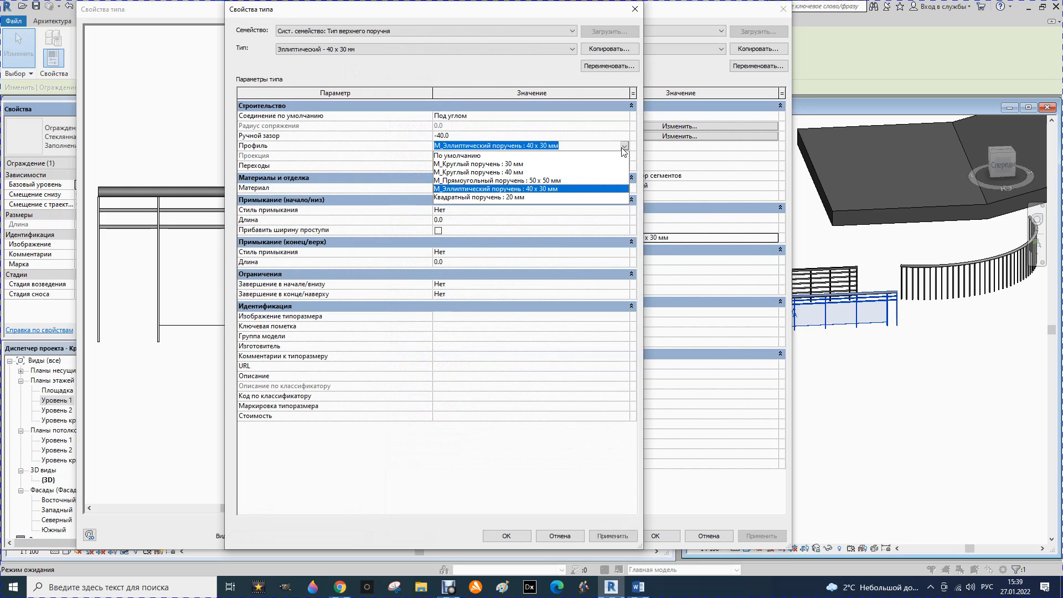
pyautogui.click(482, 180)
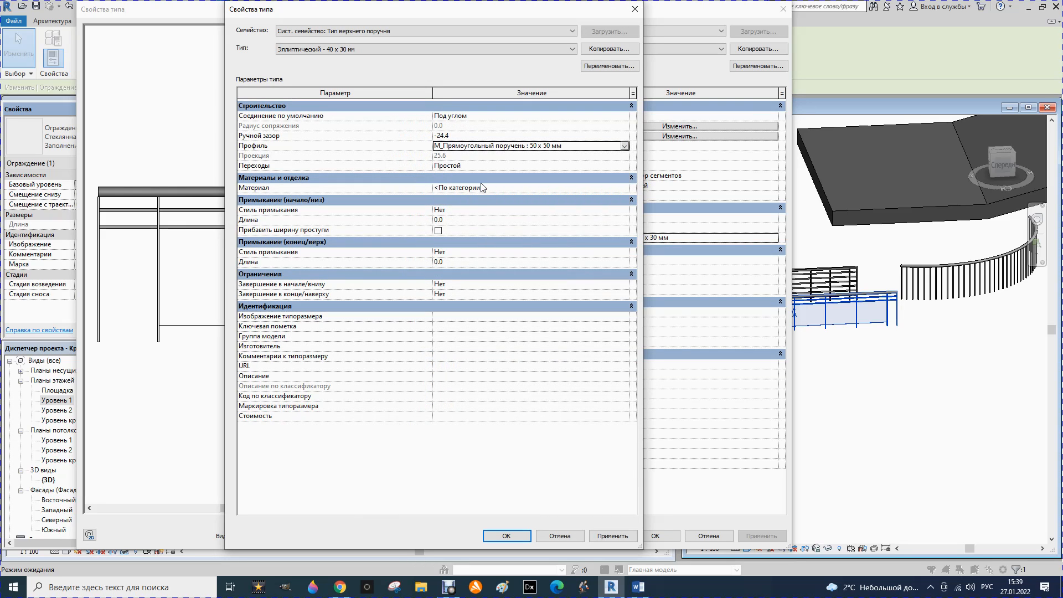
pyautogui.click(609, 536)
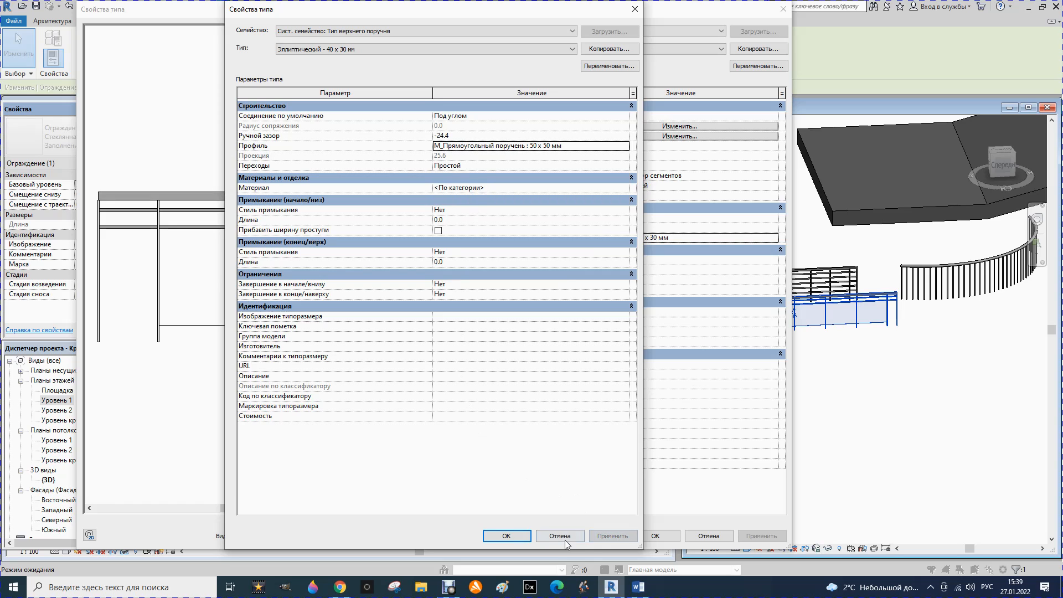
pyautogui.click(506, 536)
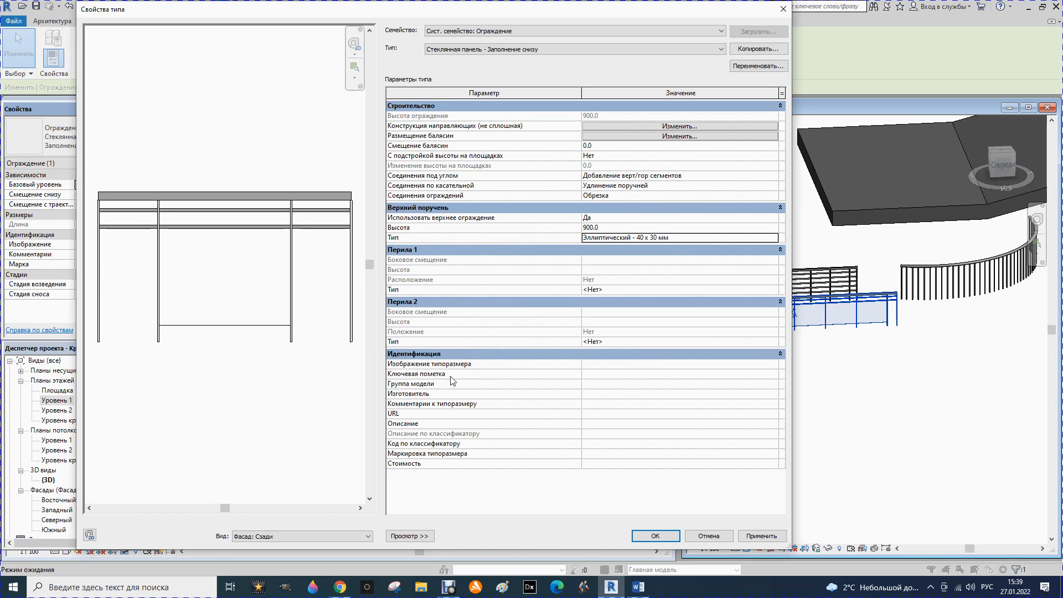
# Change the glass panel railing type's regular baluster to М_Балясина - Квадратного сечения : 20 мм and apply the type changes
pyautogui.click(670, 137)
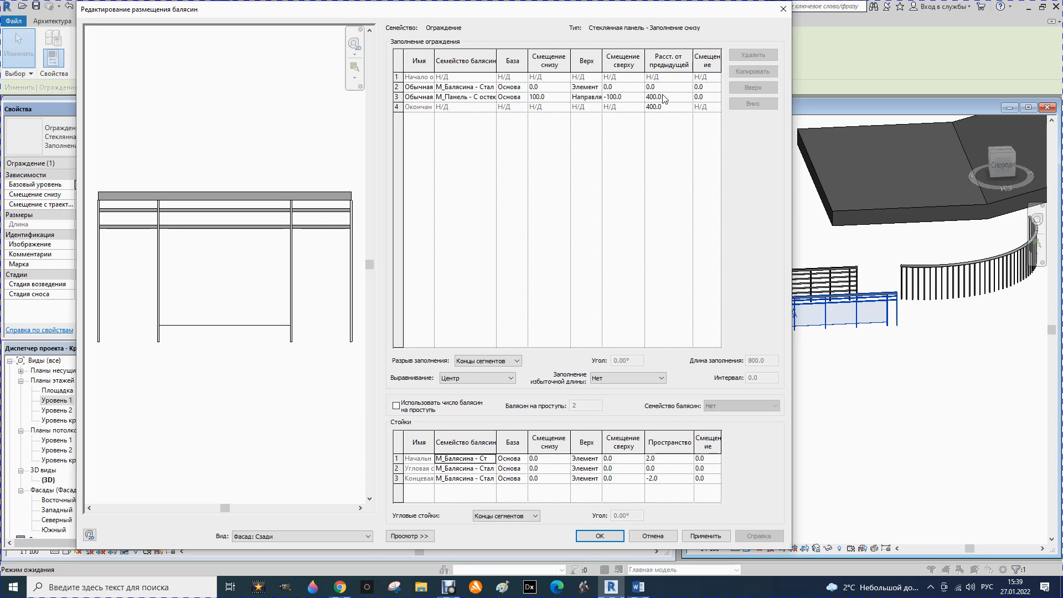
pyautogui.click(494, 89)
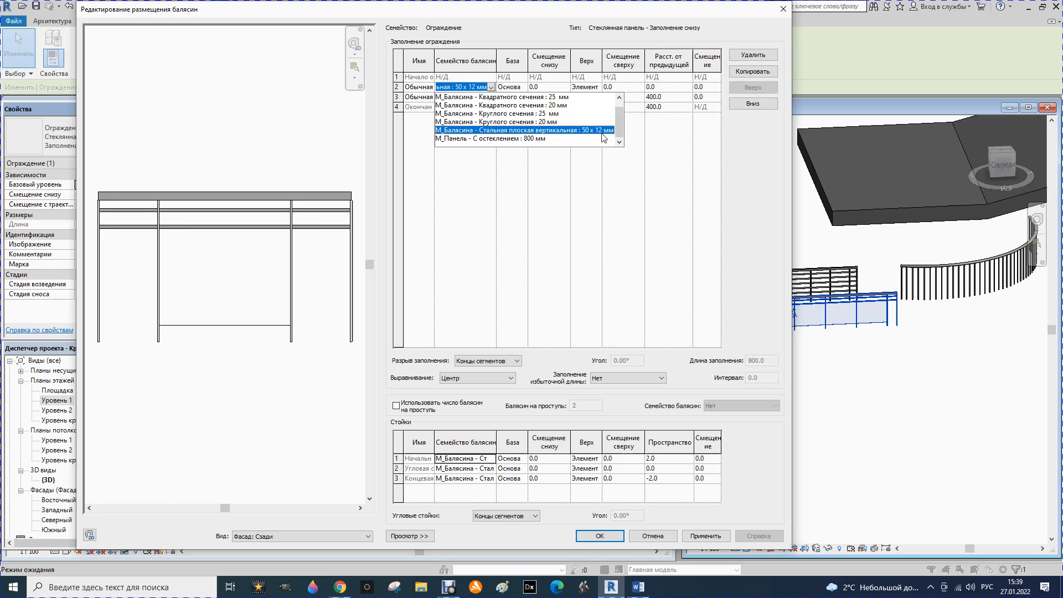
pyautogui.click(504, 106)
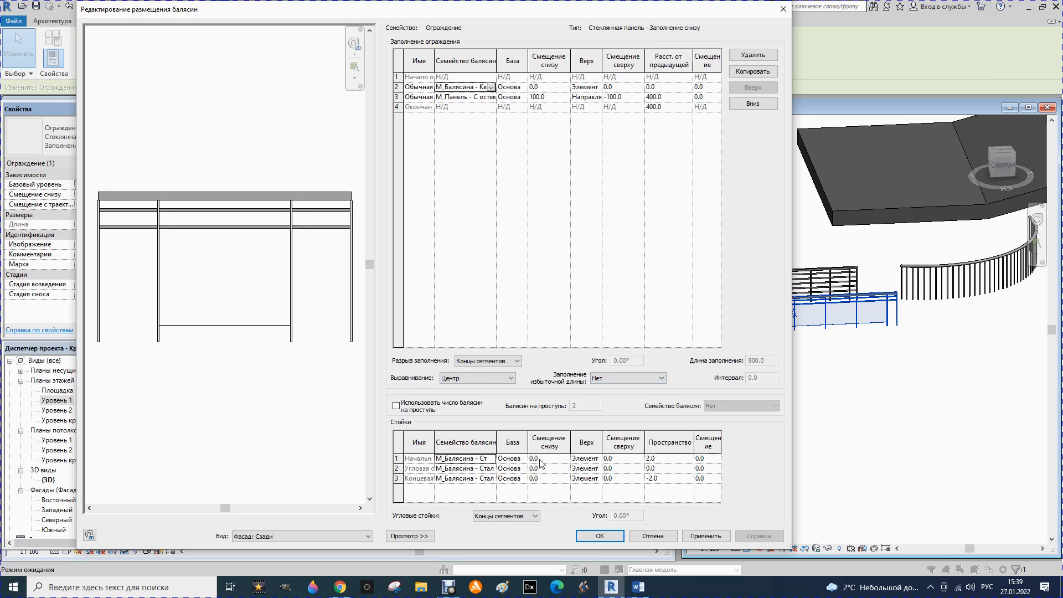
pyautogui.click(658, 381)
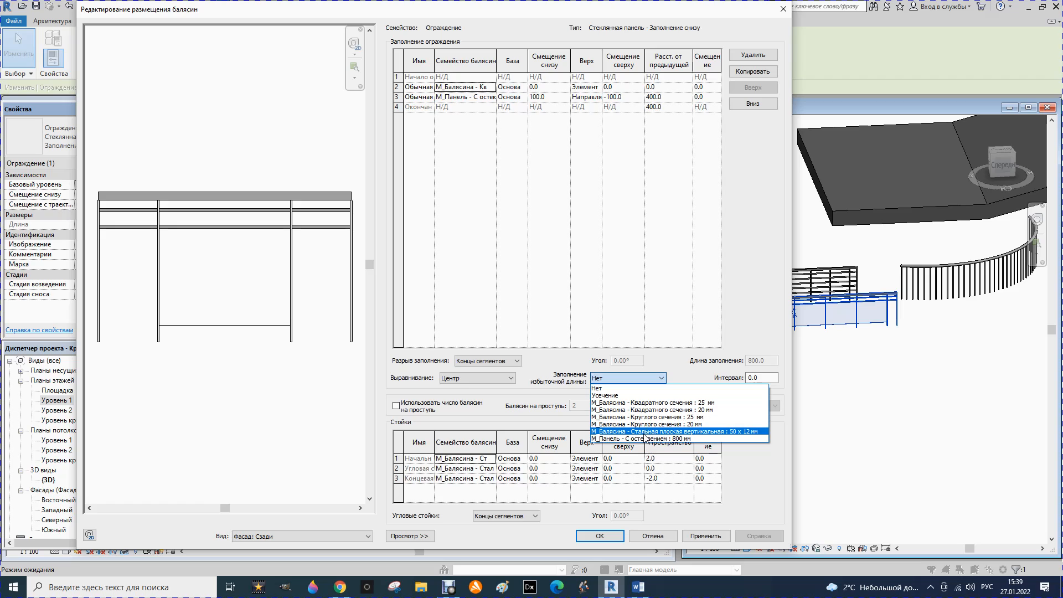
pyautogui.click(376, 374)
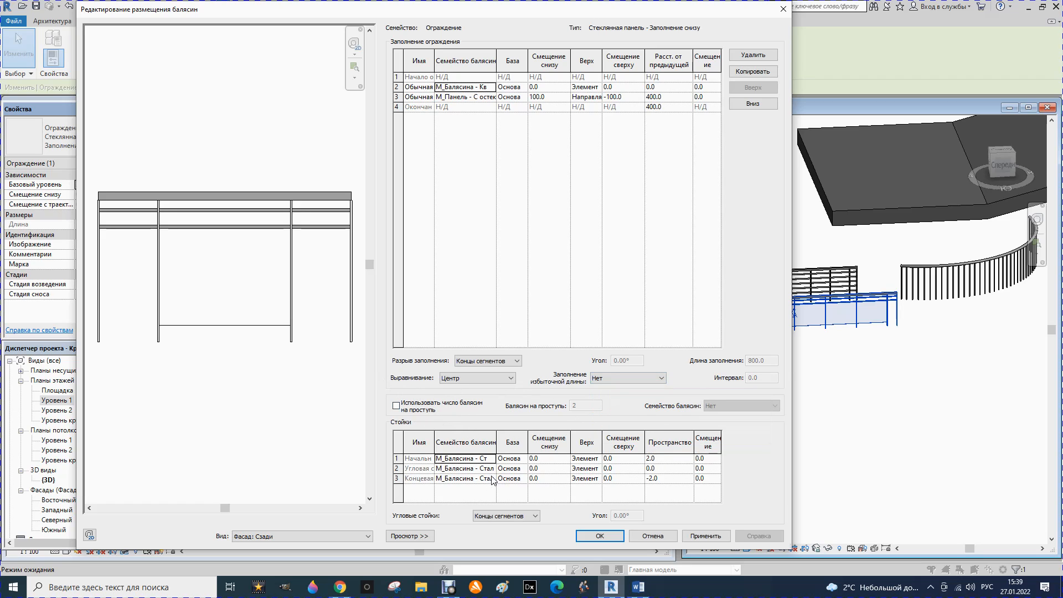
pyautogui.click(707, 536)
pyautogui.click(599, 537)
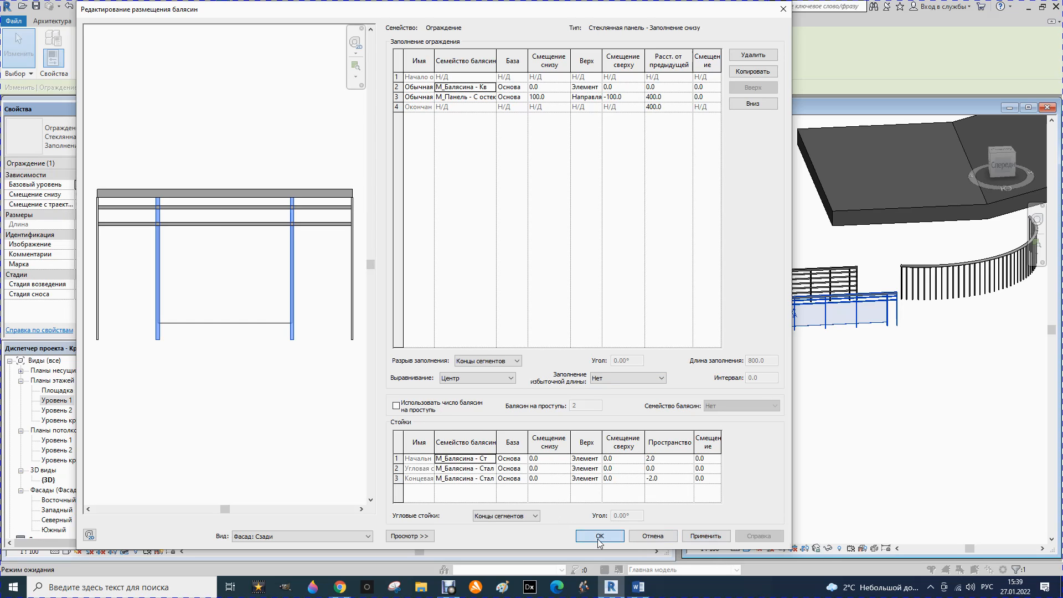
pyautogui.click(750, 536)
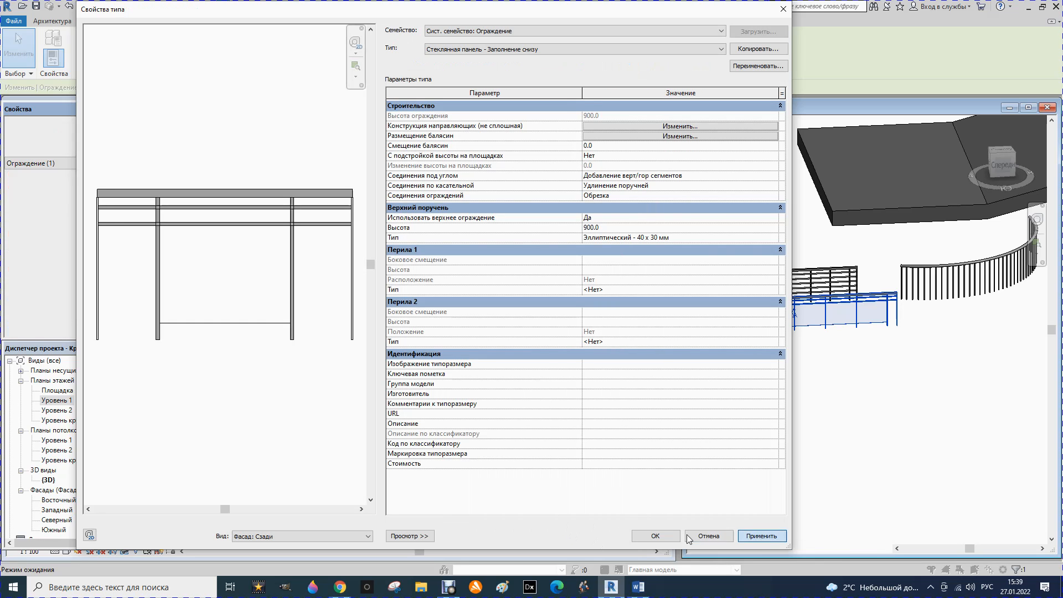
pyautogui.click(692, 535)
pyautogui.keyDown('shift'); pyautogui.moveTo(692, 412); pyautogui.dragTo(771, 369, button='middle'); pyautogui.keyUp('shift')
pyautogui.click(771, 369)
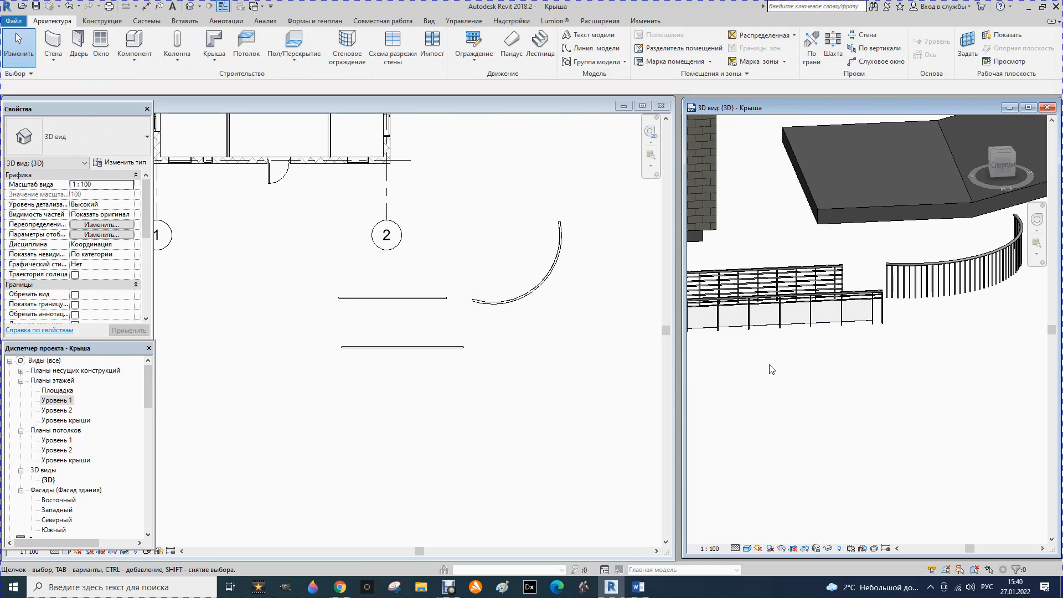
# Reset the temporary hiding of elements in the Уровень 1 floor plan and save the project
pyautogui.scroll(-3, 758, 314)
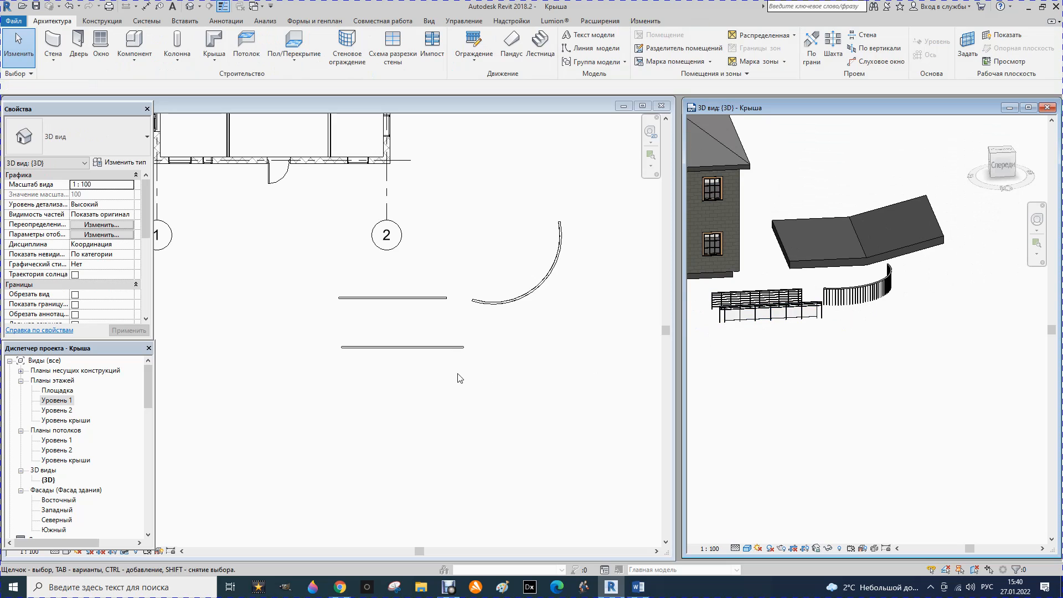
pyautogui.scroll(-1, 316, 350)
pyautogui.scroll(-2, 316, 351)
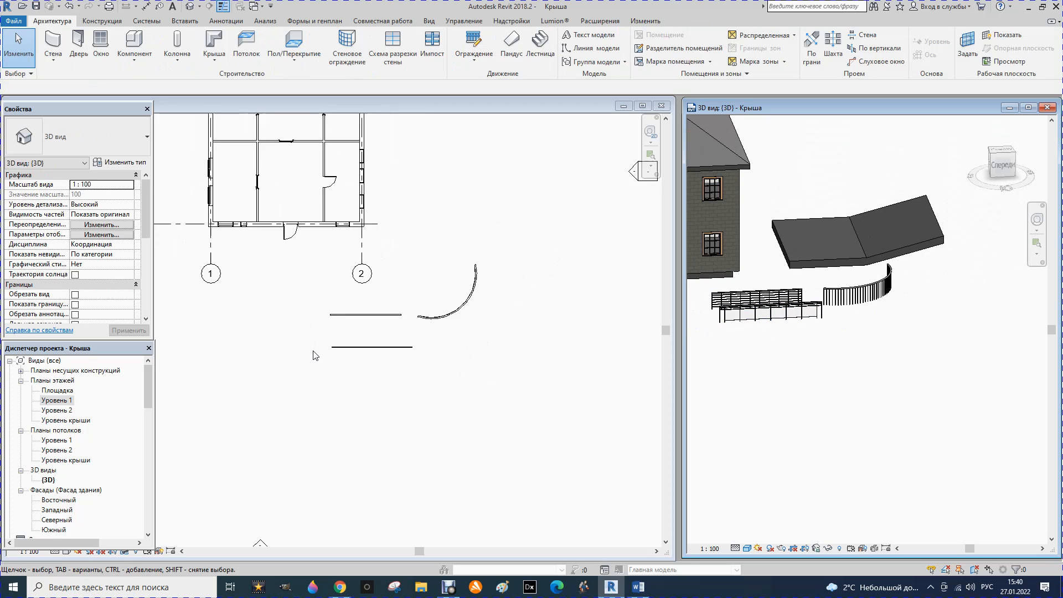
pyautogui.scroll(-1, 386, 364)
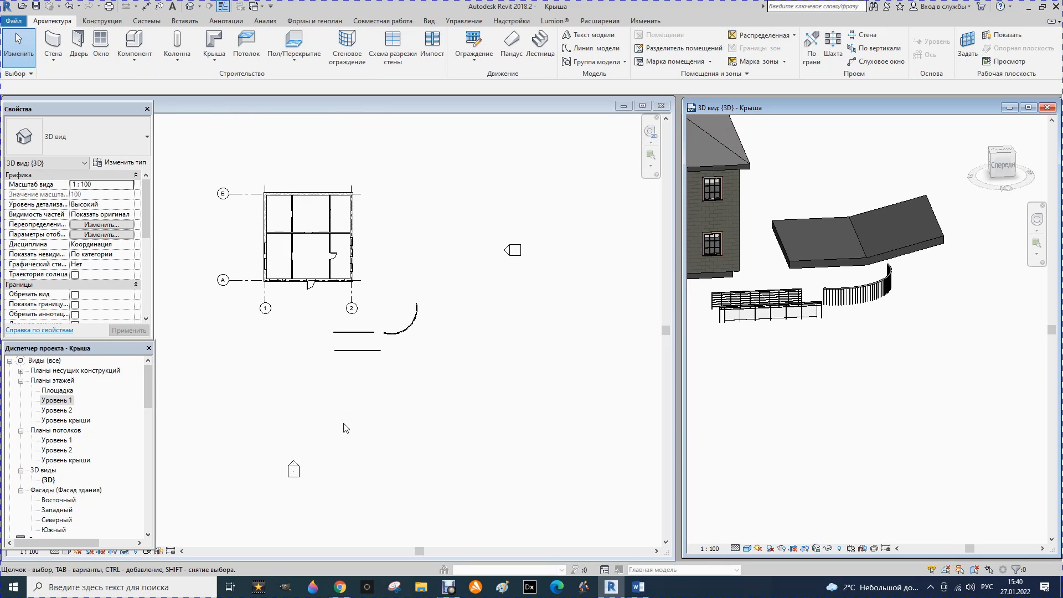
pyautogui.click(123, 551)
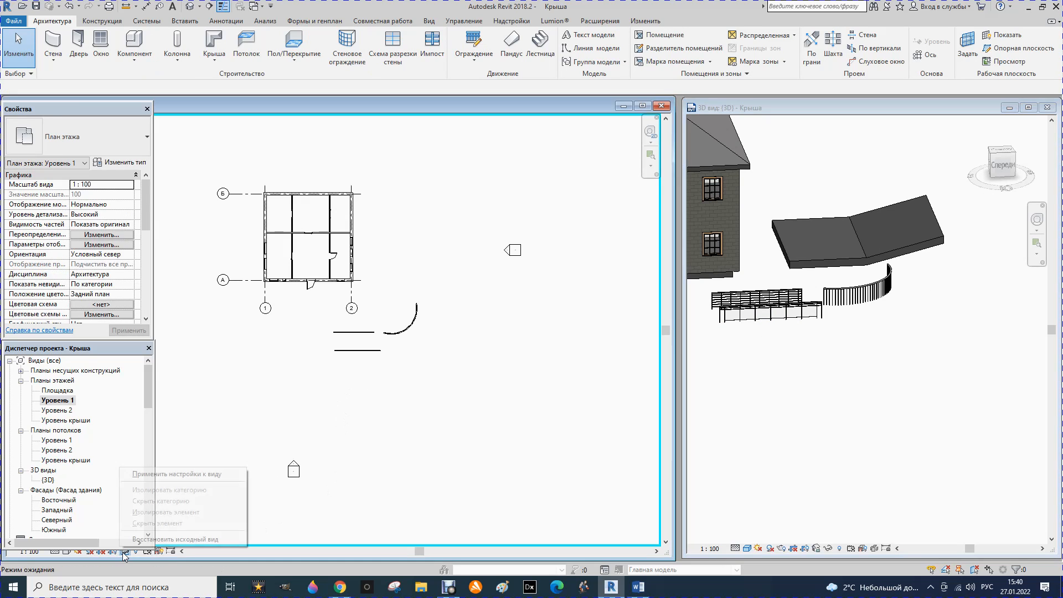
pyautogui.click(162, 539)
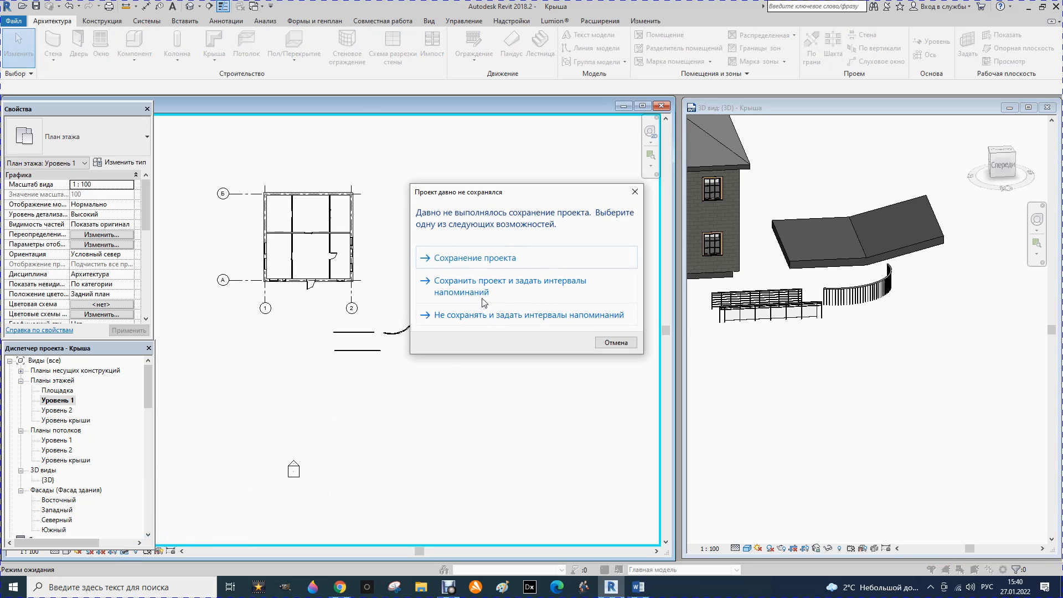
pyautogui.click(493, 259)
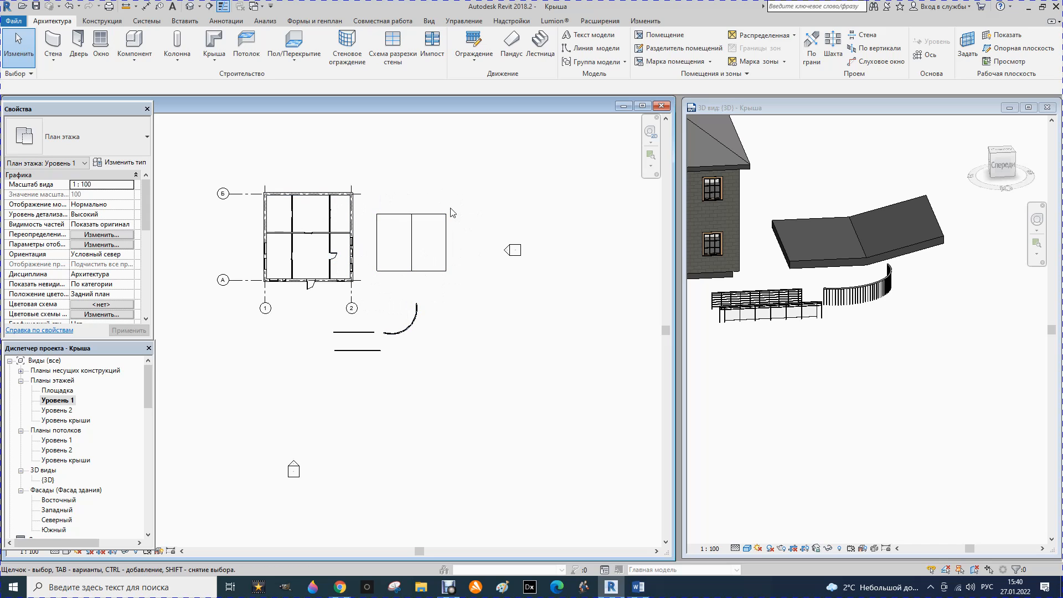
pyautogui.click(377, 252)
pyautogui.press('Escape')
pyautogui.scroll(2, 801, 235)
pyautogui.scroll(2, 872, 236)
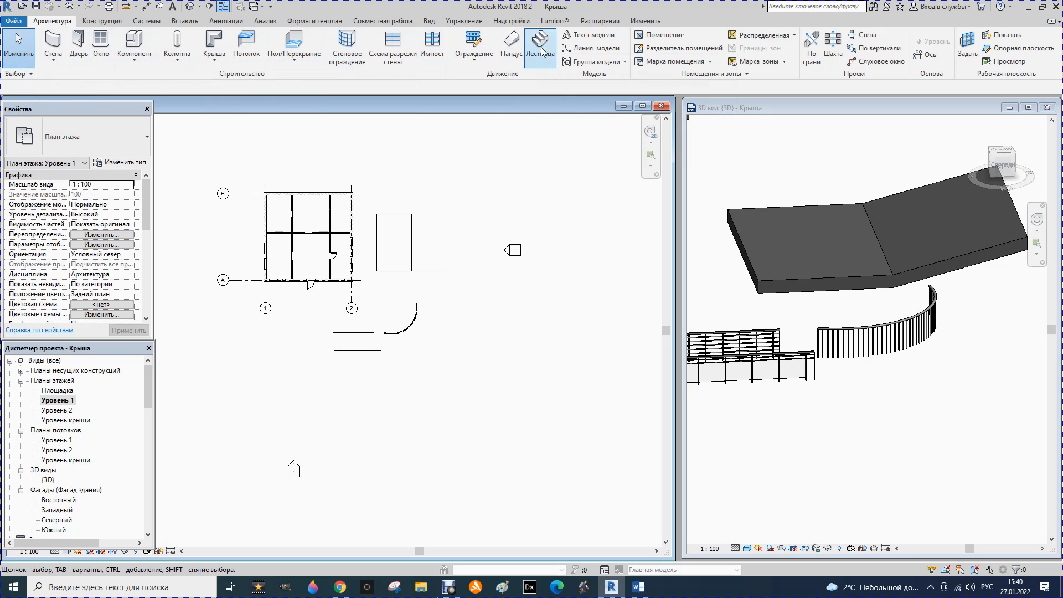
# Sketch a straight Стеклянная панель - Заполнение снизу railing about 8000 mm long across the upper part of the bent floor slab in plan
pyautogui.click(474, 58)
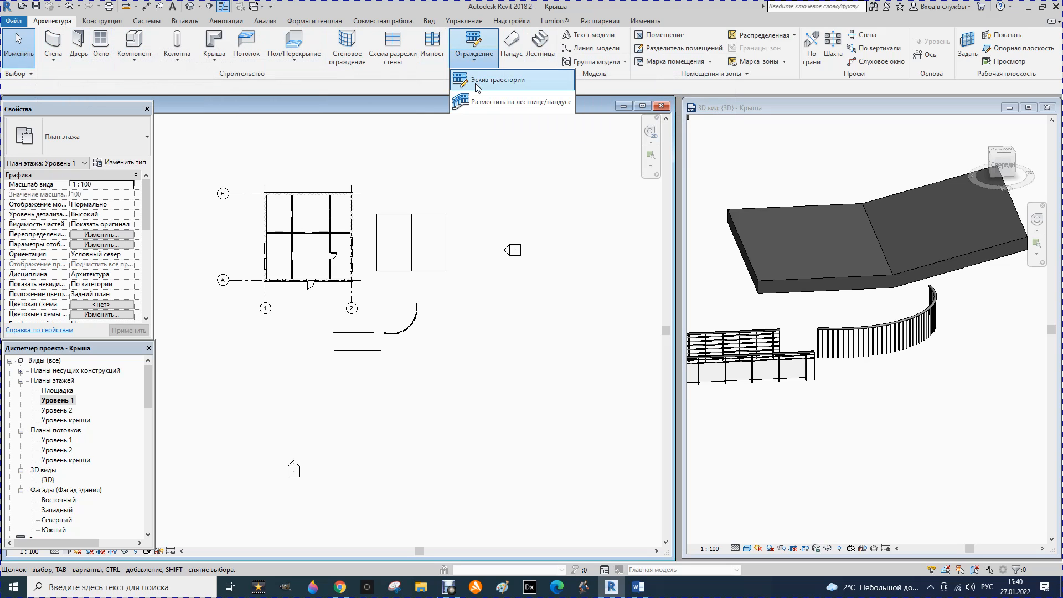
pyautogui.click(479, 80)
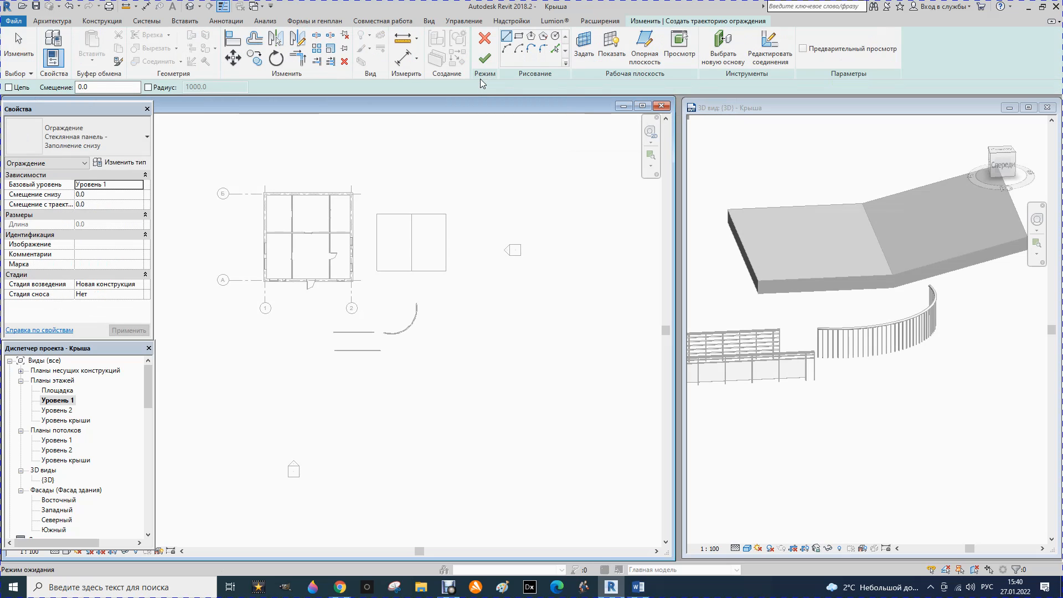
pyautogui.click(380, 231)
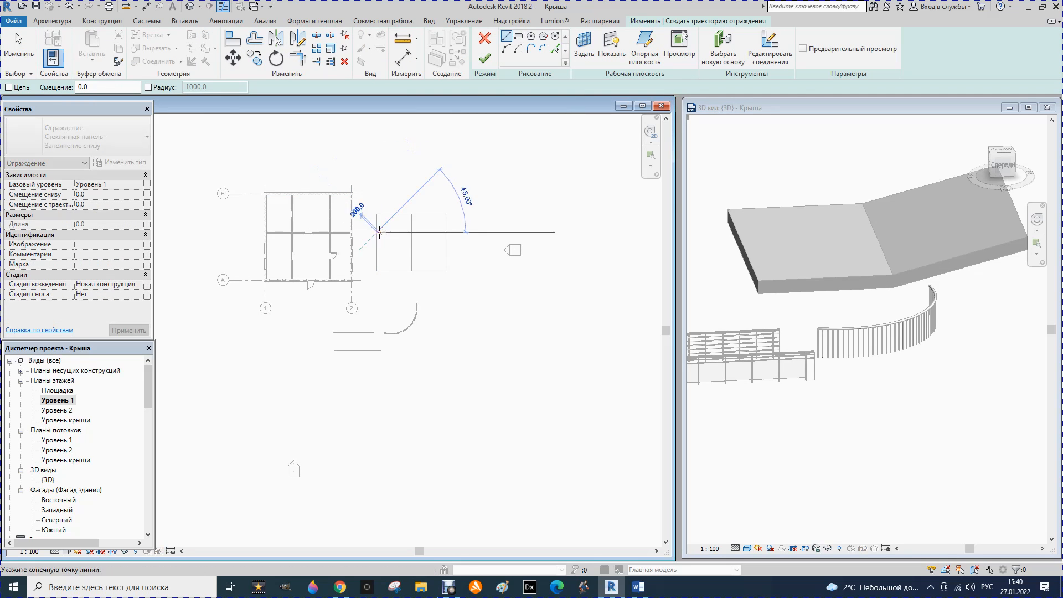
pyautogui.click(456, 232)
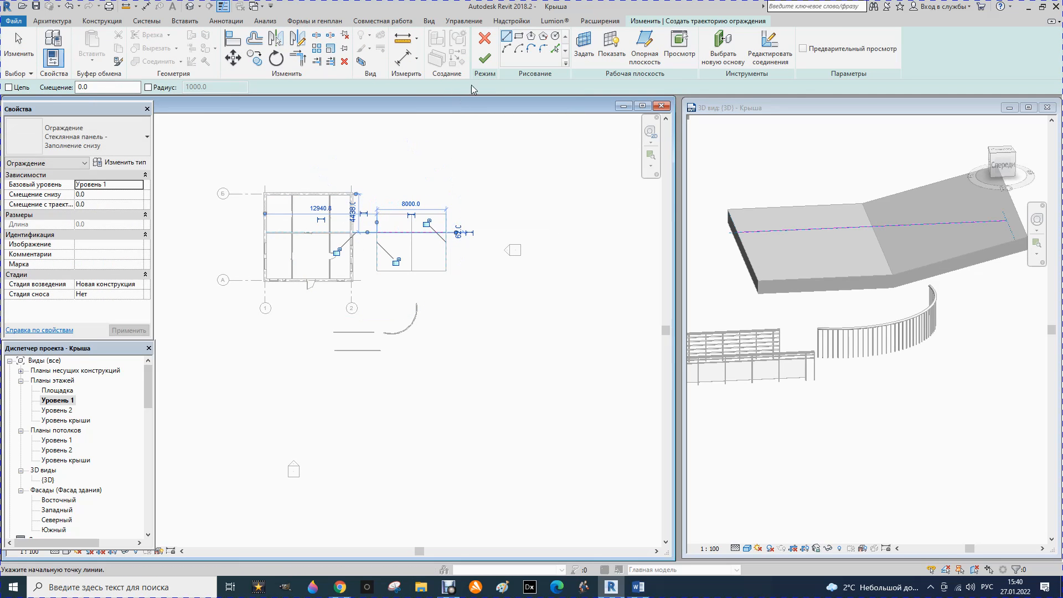
pyautogui.click(485, 57)
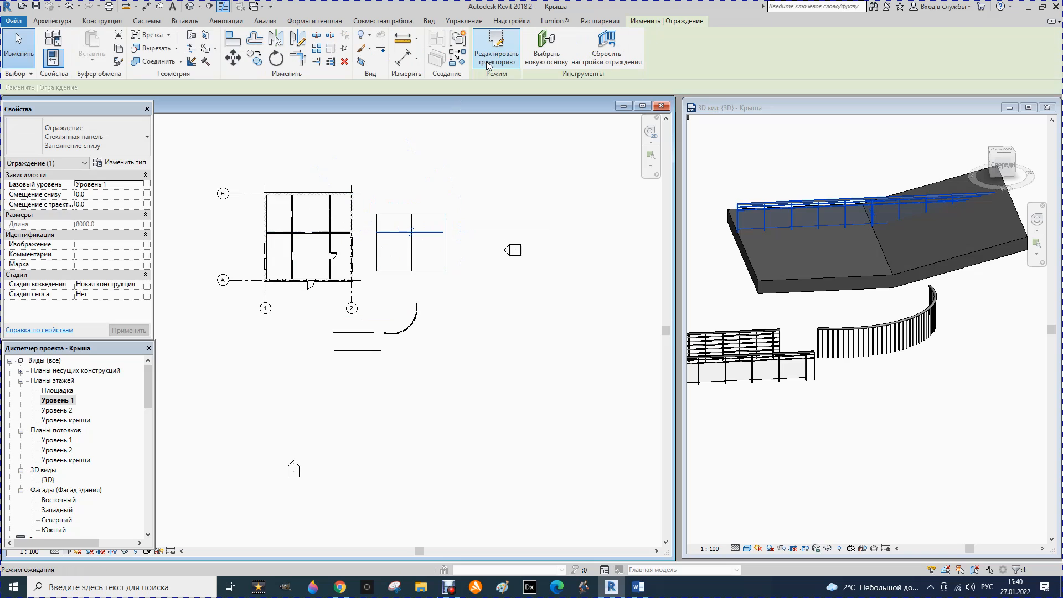
pyautogui.click(734, 184)
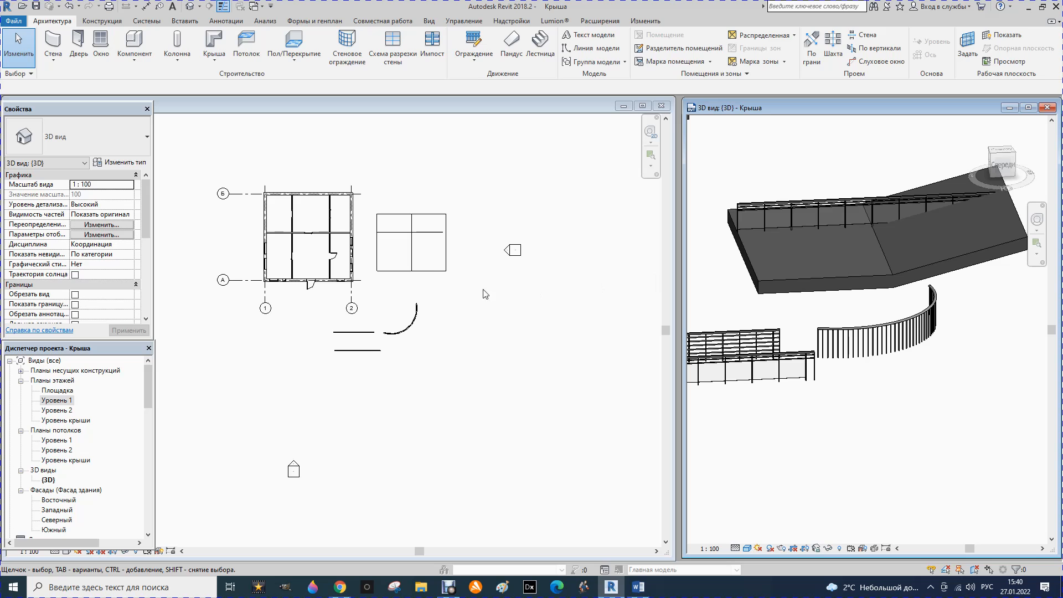
# Assign the bent floor slab as the new host of the glass panel railing drawn across it and check the result in 3D
pyautogui.click(431, 237)
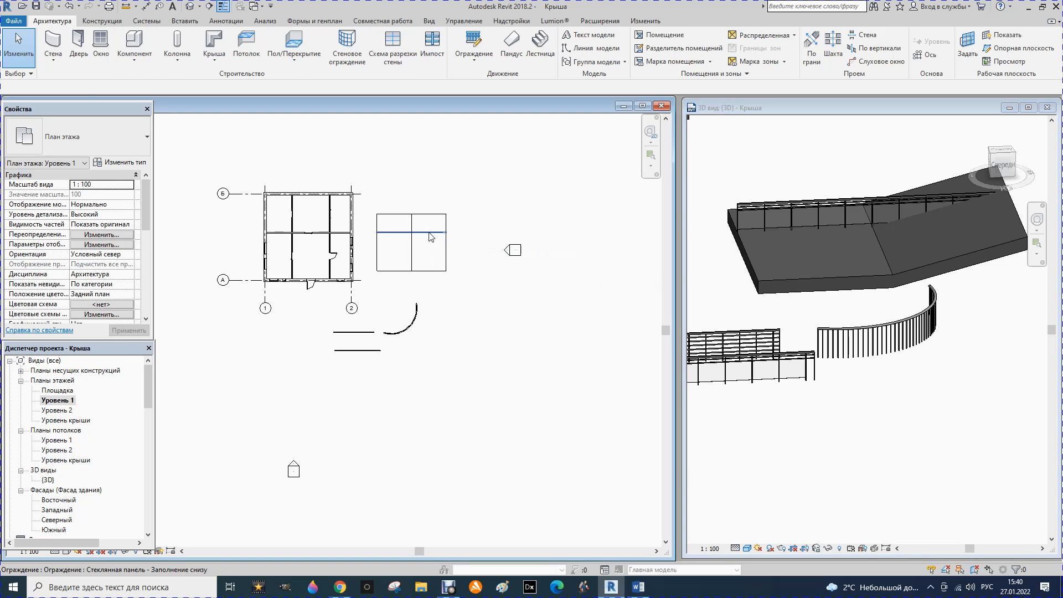
pyautogui.click(431, 236)
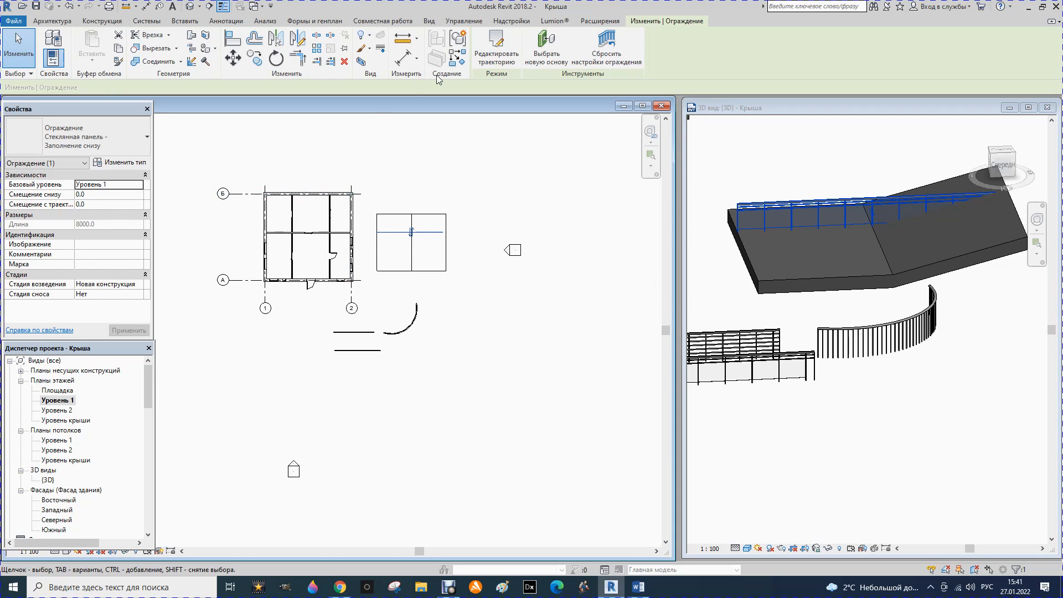
pyautogui.click(547, 44)
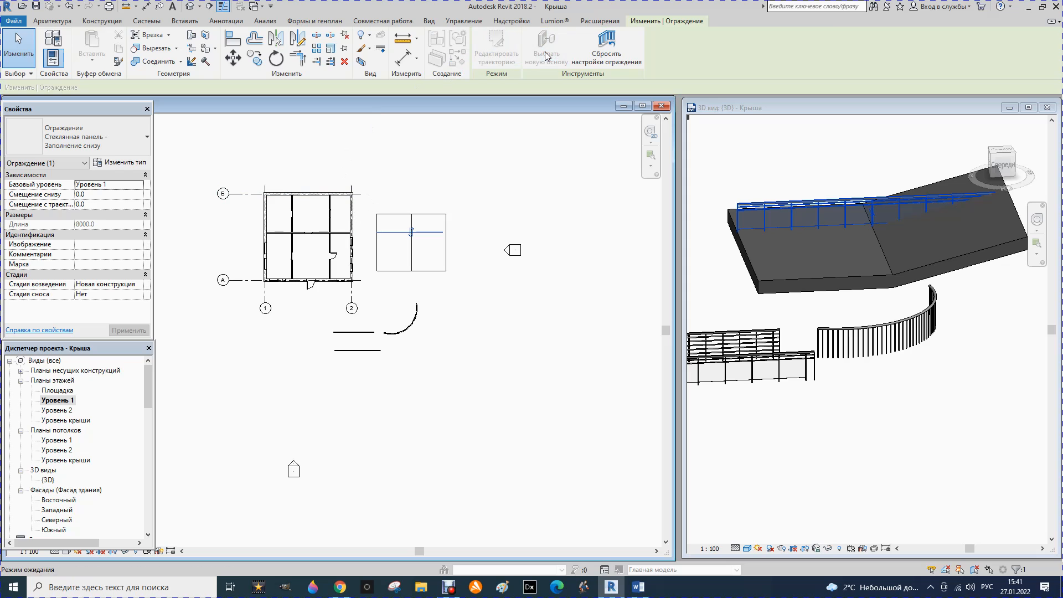
pyautogui.click(423, 219)
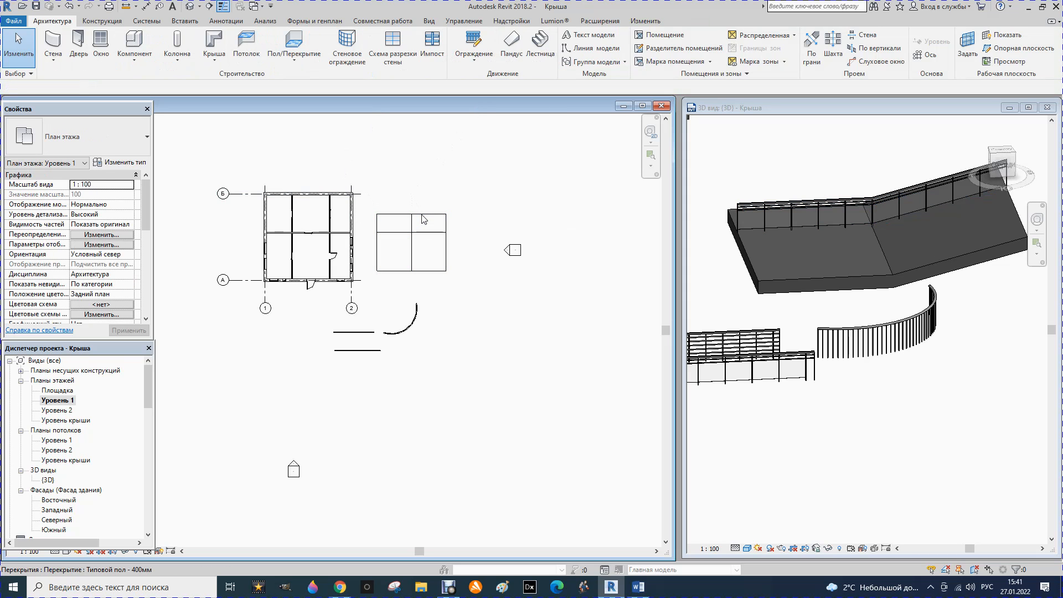
pyautogui.keyDown('shift'); pyautogui.moveTo(898, 248); pyautogui.dragTo(890, 193, button='middle'); pyautogui.keyUp('shift')
pyautogui.scroll(3, 980, 212)
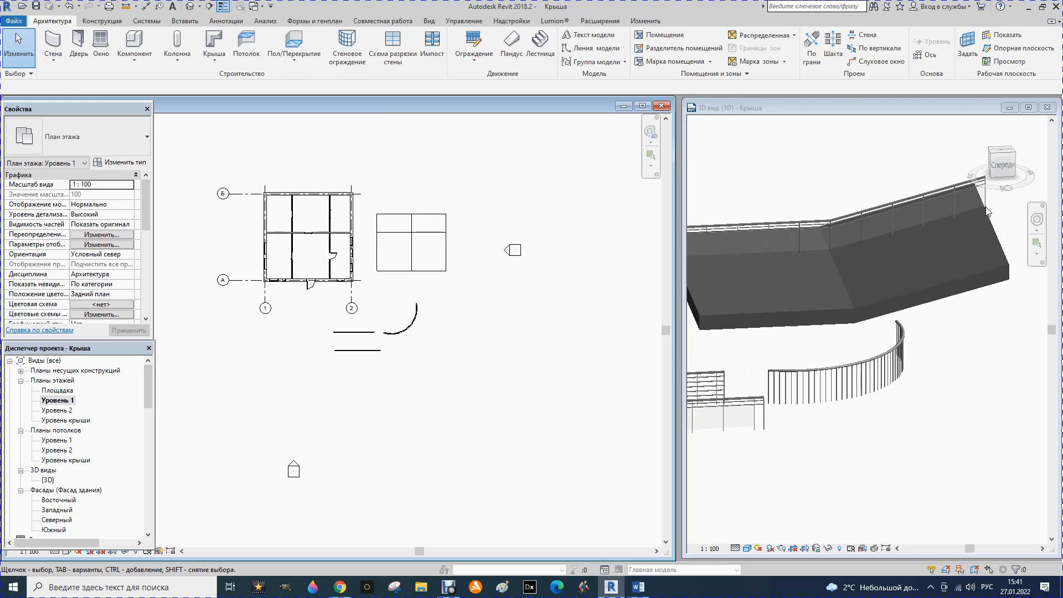
pyautogui.scroll(-2, 850, 248)
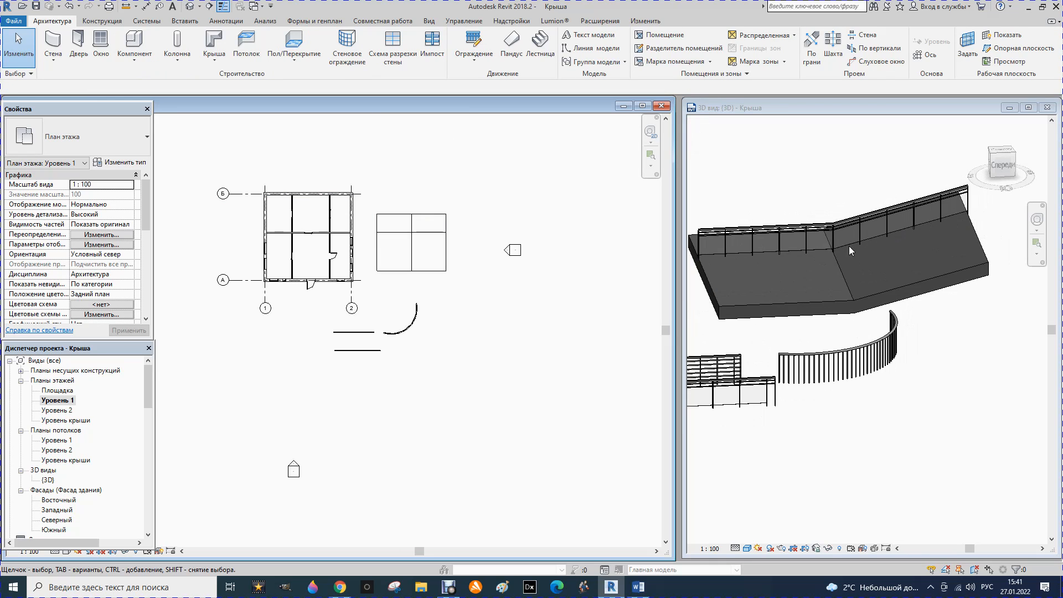